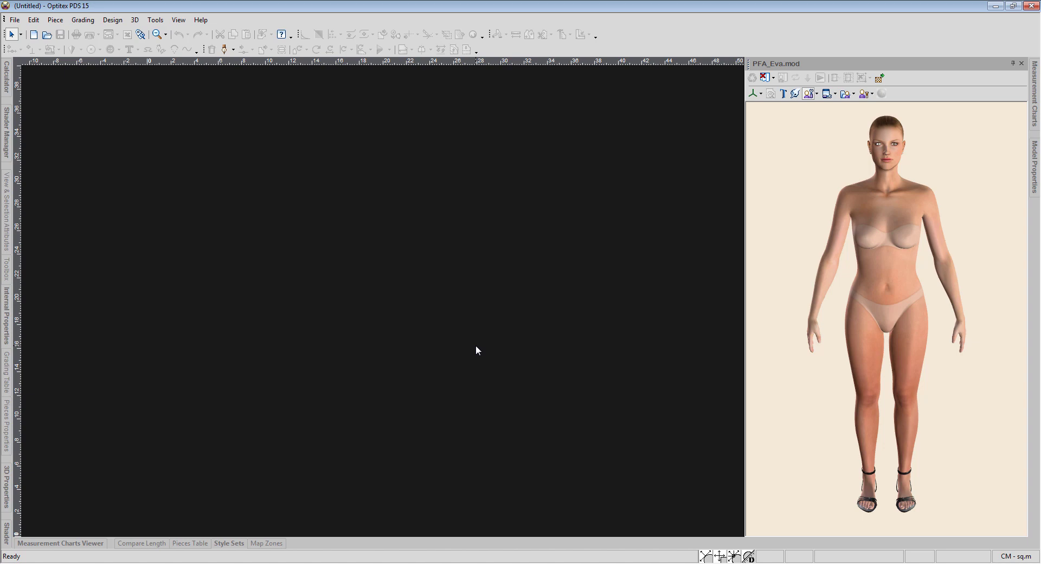
# Open the BRA PATTERN 3D DRAP pattern file from the optitex folder
pyautogui.click(15, 19)
pyautogui.click(28, 46)
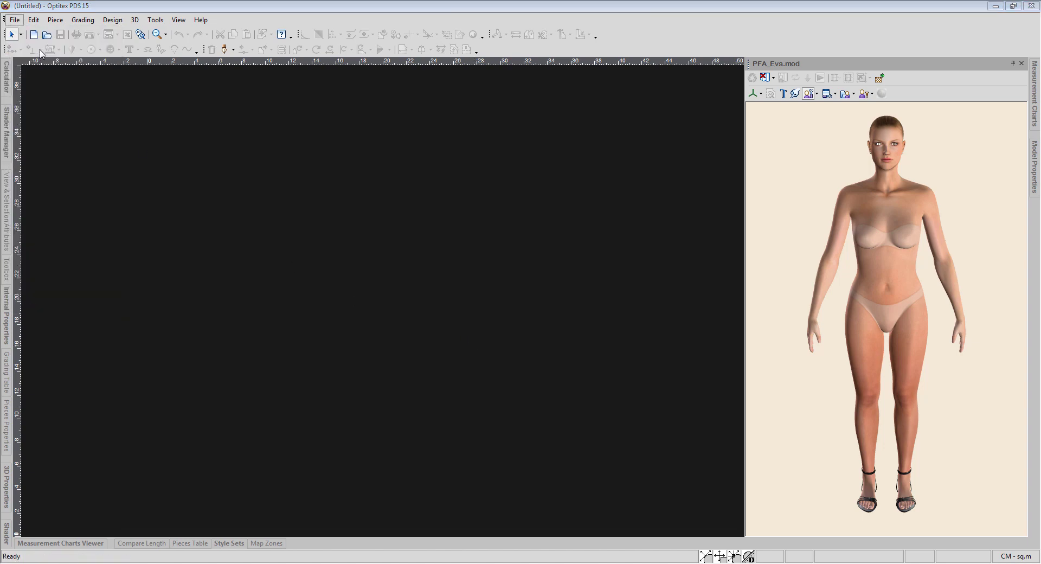
pyautogui.click(119, 131)
pyautogui.click(375, 273)
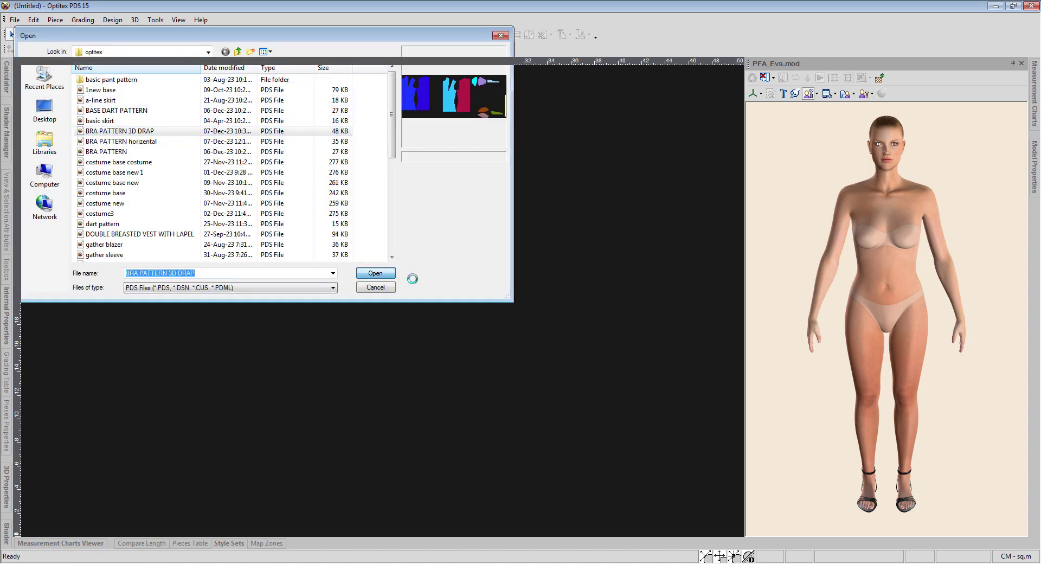
# Move the cyan-purple front piece to the lower left of the layout
pyautogui.click(327, 369)
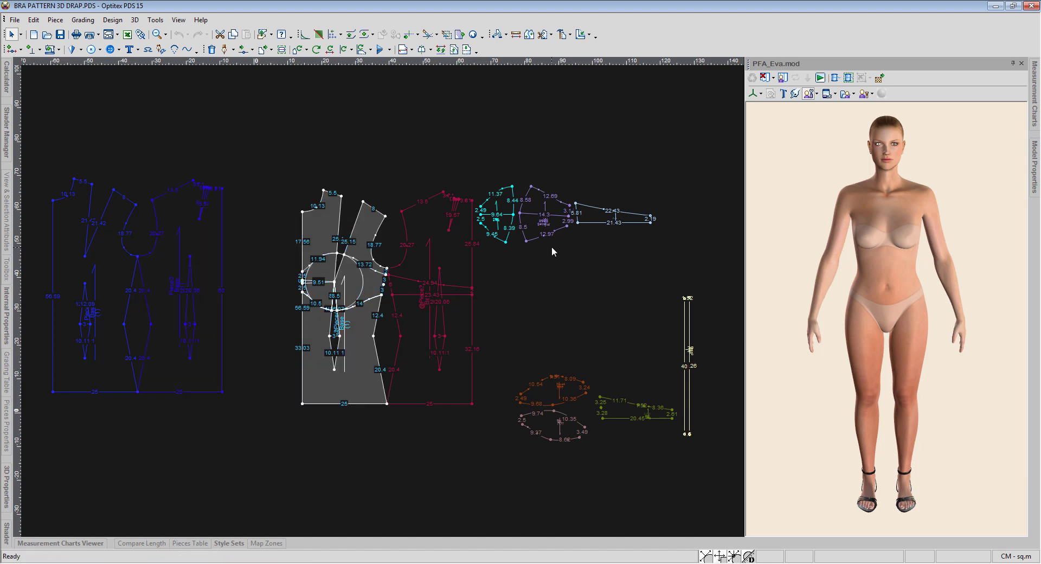
pyautogui.click(575, 395)
pyautogui.scroll(-2, 383, 295)
pyautogui.scroll(2, 373, 283)
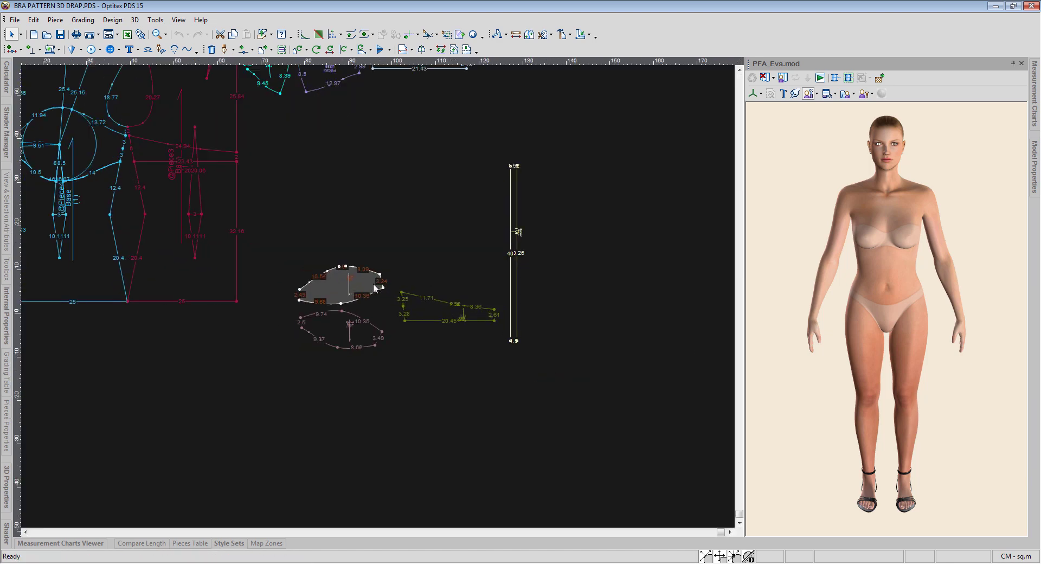
pyautogui.scroll(-1, 379, 294)
pyautogui.scroll(1, 379, 295)
pyautogui.scroll(-1, 378, 295)
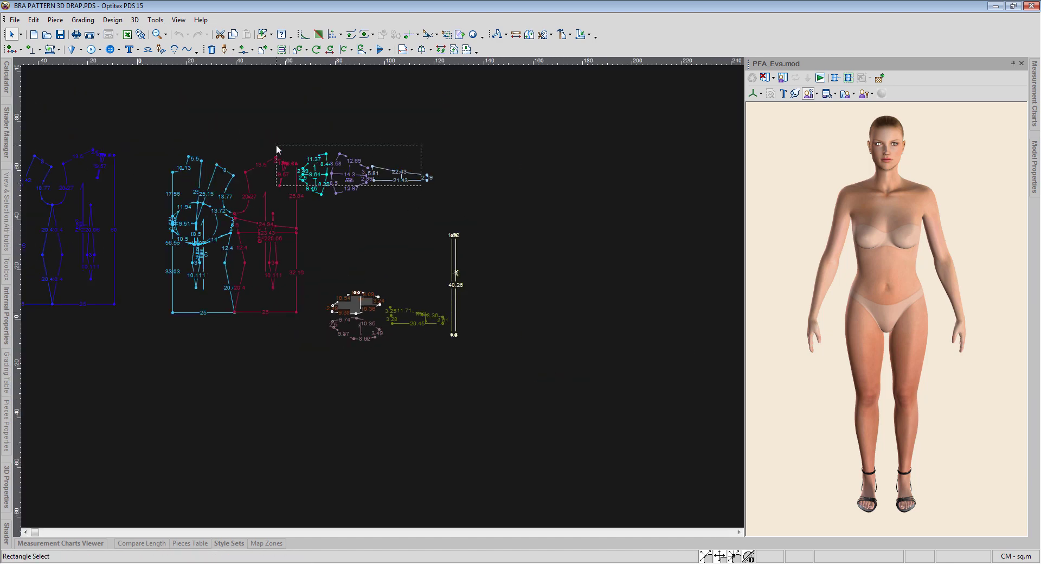
pyautogui.click(273, 173)
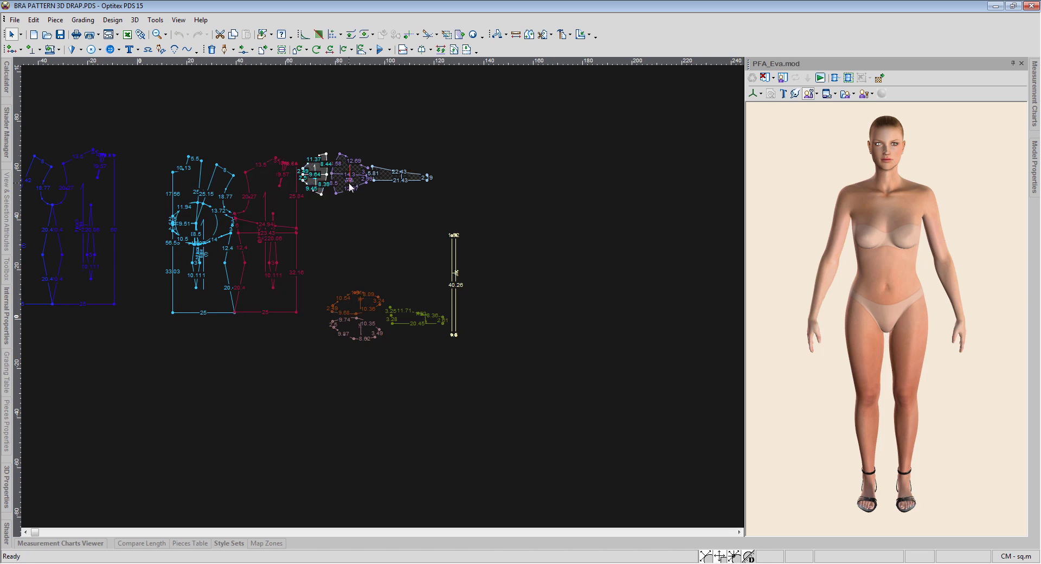
pyautogui.moveTo(324, 168); pyautogui.dragTo(150, 350)
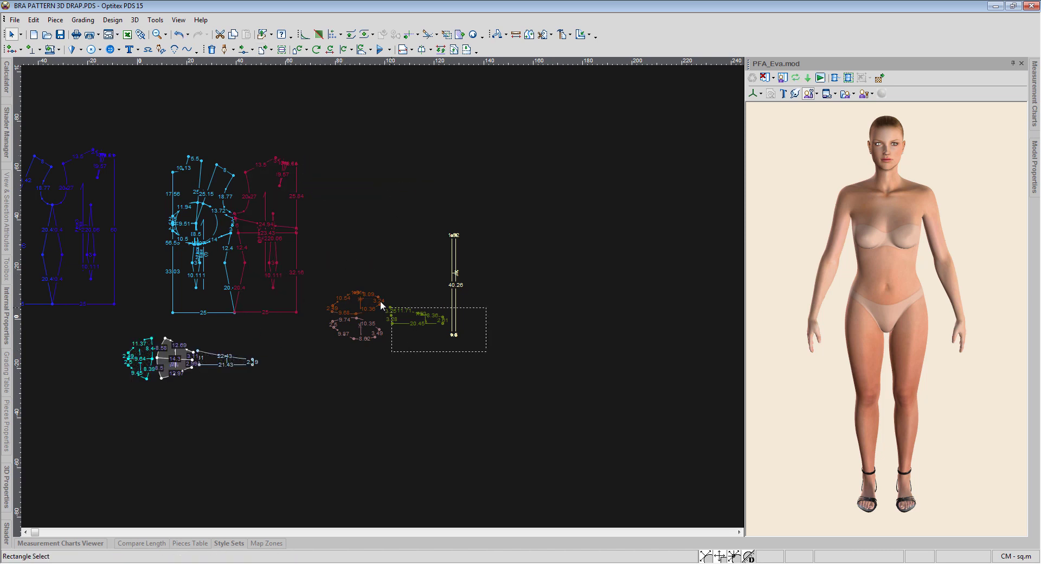
# Box-select the small pieces and tall strip and shift them right and down
pyautogui.moveTo(483, 302); pyautogui.dragTo(328, 352)
pyautogui.moveTo(379, 320); pyautogui.dragTo(478, 356)
pyautogui.scroll(1, 378, 291)
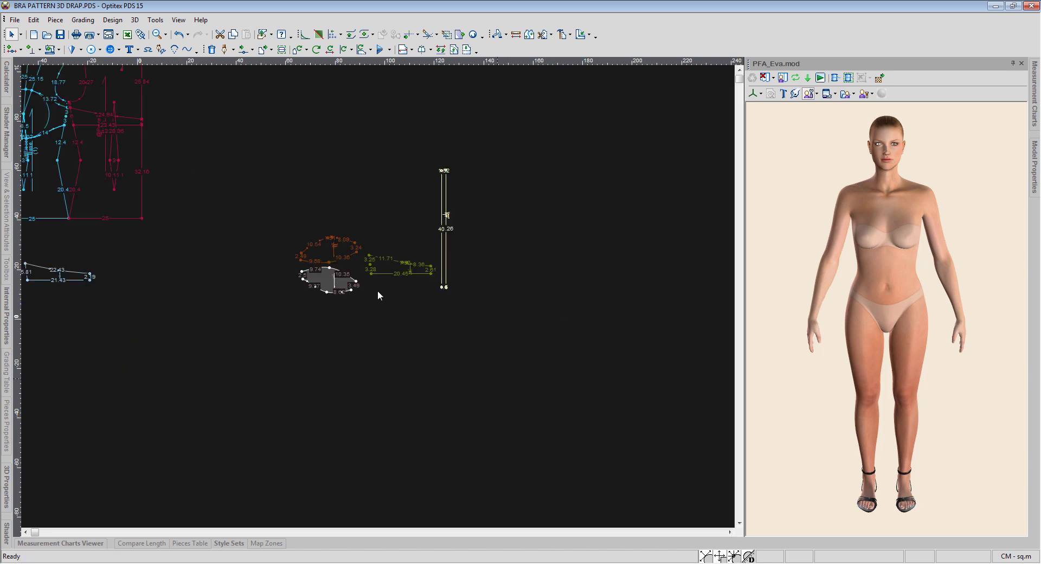
pyautogui.scroll(2, 387, 295)
pyautogui.scroll(-2, 413, 276)
pyautogui.click(505, 317)
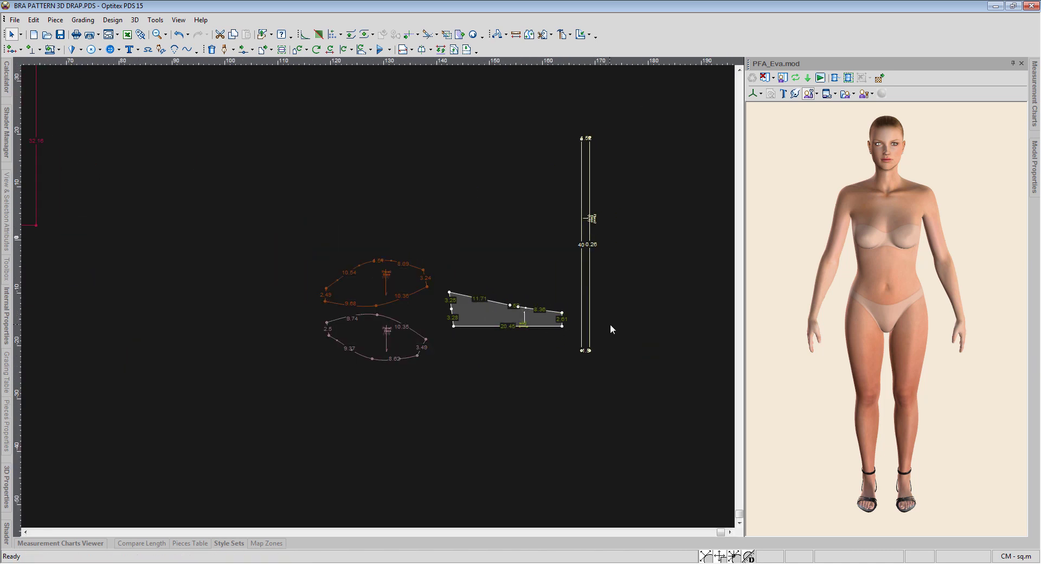
pyautogui.click(585, 327)
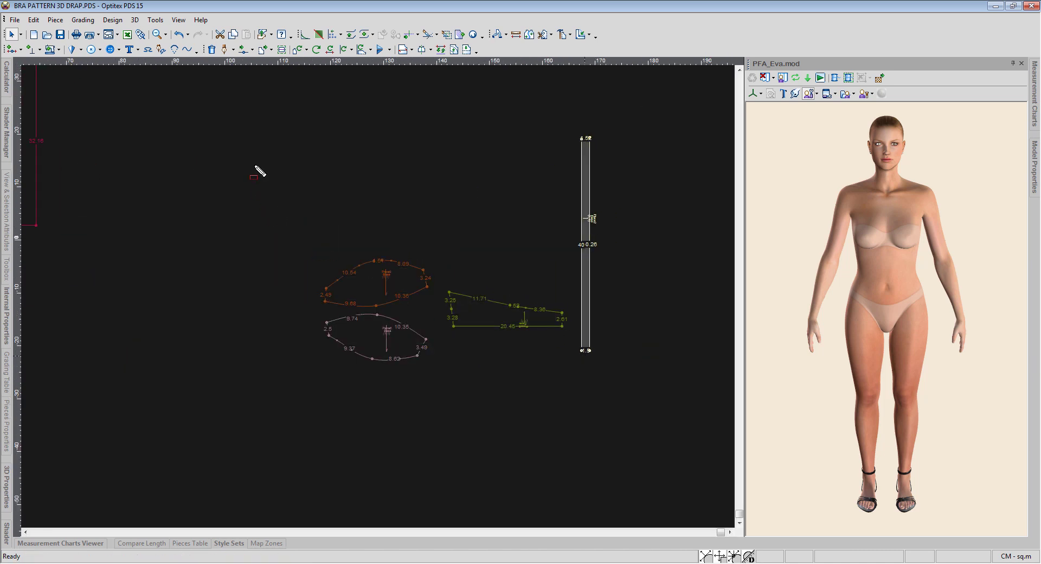
pyautogui.moveTo(253, 112); pyautogui.dragTo(618, 388)
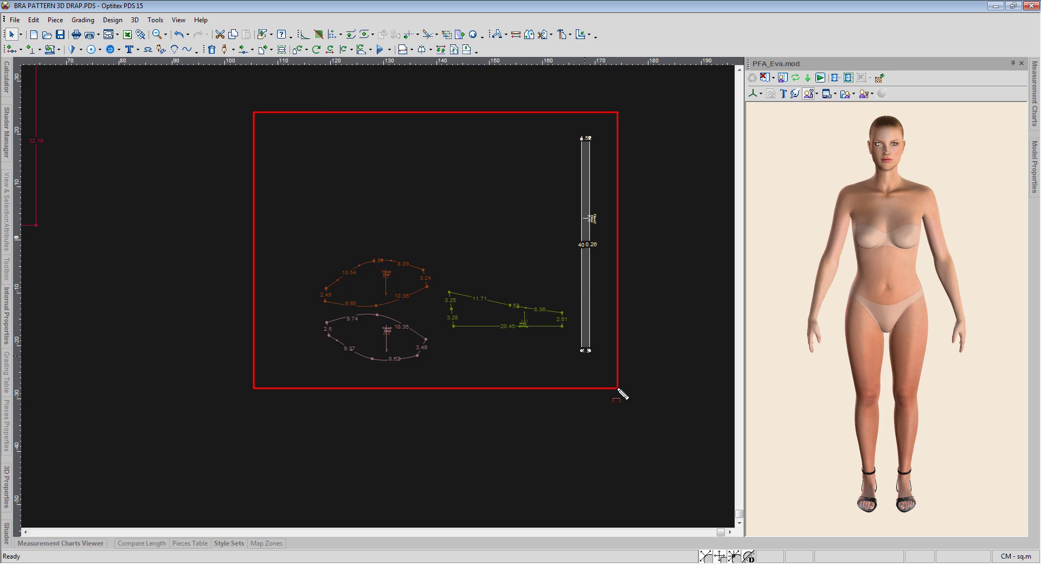
pyautogui.moveTo(564, 132); pyautogui.dragTo(613, 359)
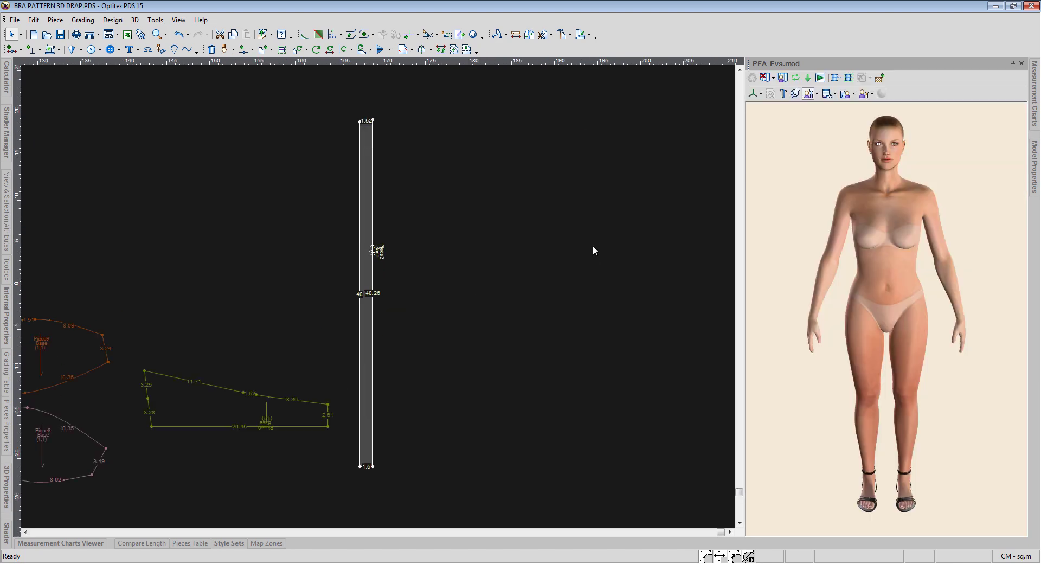
pyautogui.moveTo(381, 234); pyautogui.dragTo(422, 287)
pyautogui.moveTo(340, 246); pyautogui.dragTo(436, 289)
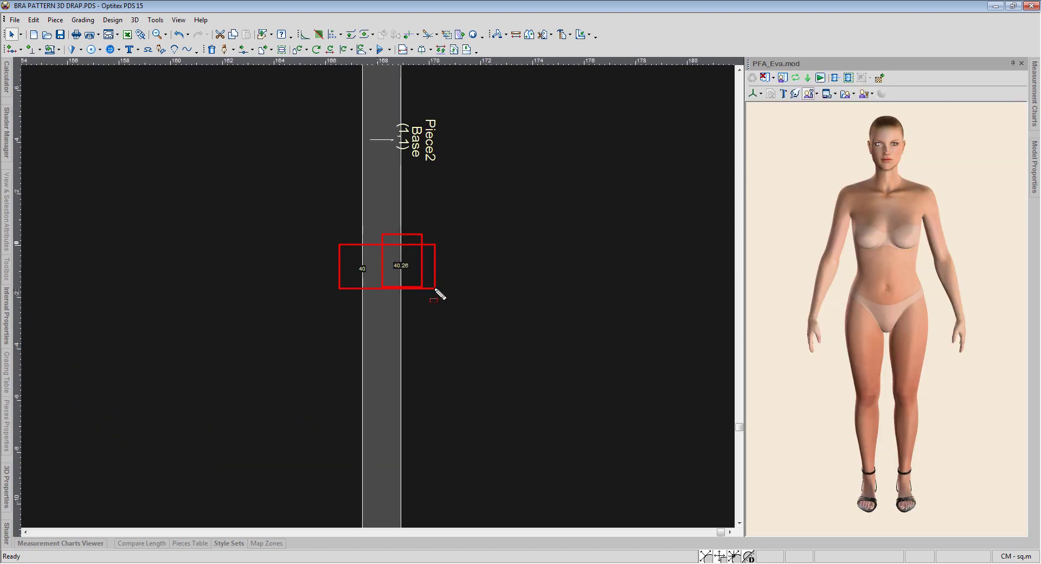
pyautogui.rightClick(440, 295)
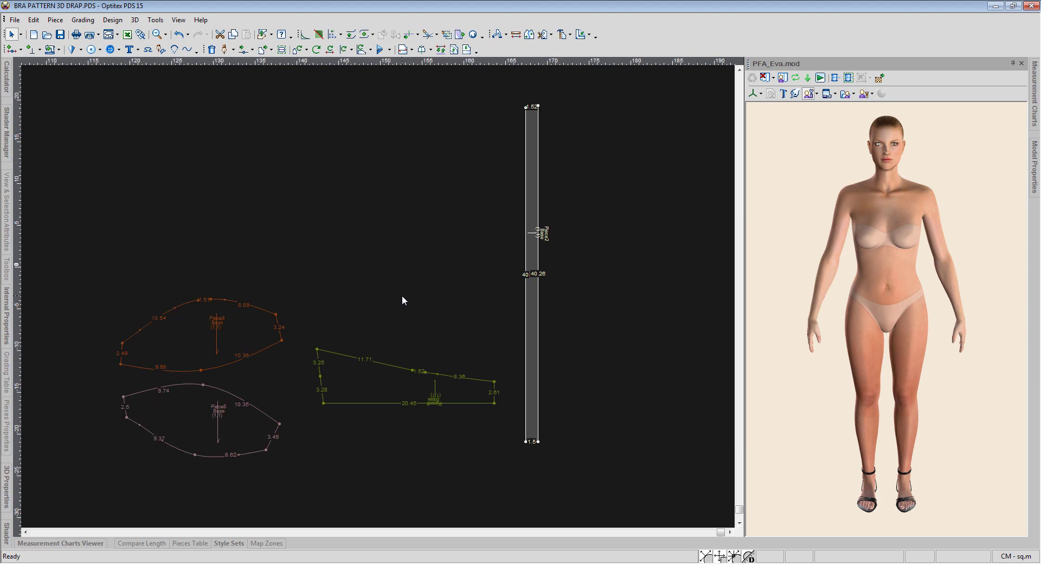
pyautogui.moveTo(498, 84); pyautogui.dragTo(569, 459)
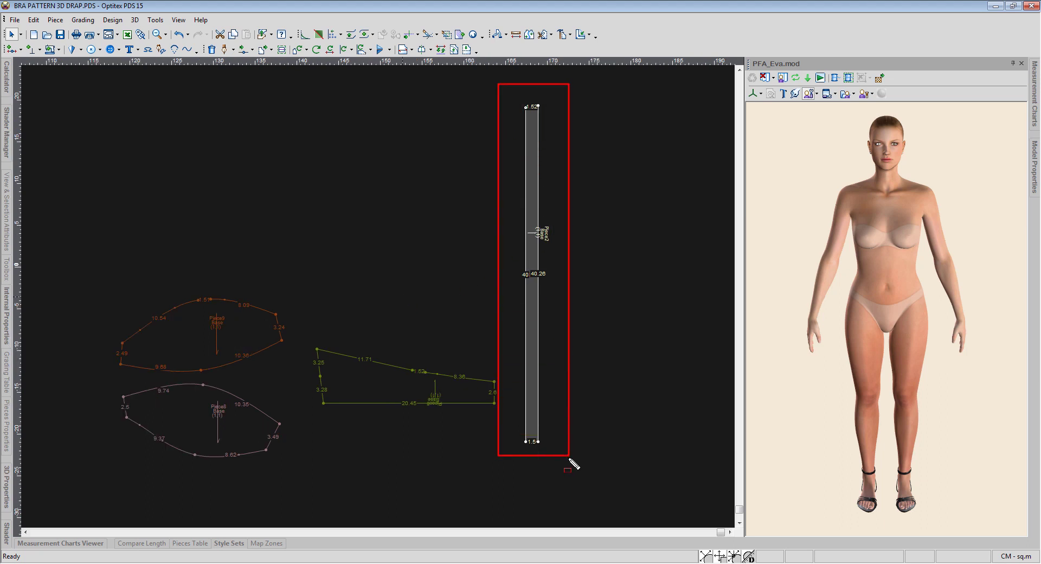
pyautogui.click(211, 364)
pyautogui.click(369, 379)
pyautogui.click(532, 371)
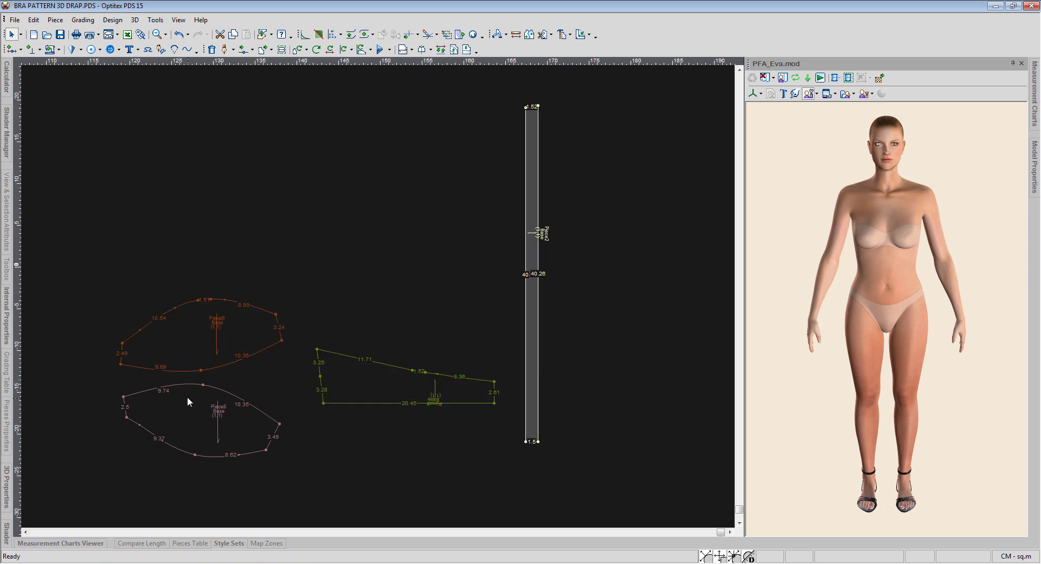
pyautogui.moveTo(190, 400); pyautogui.dragTo(417, 267, button='middle')
pyautogui.click(418, 265)
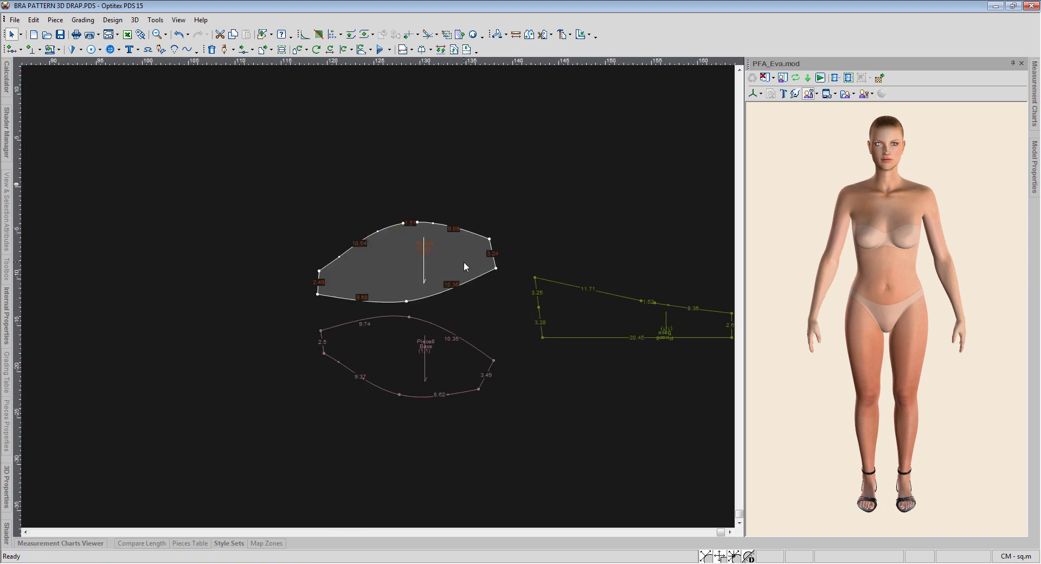
# Stitch Piece9's upper-left edge to its upper-right edge
pyautogui.scroll(-2, 317, 294)
pyautogui.scroll(3, 374, 296)
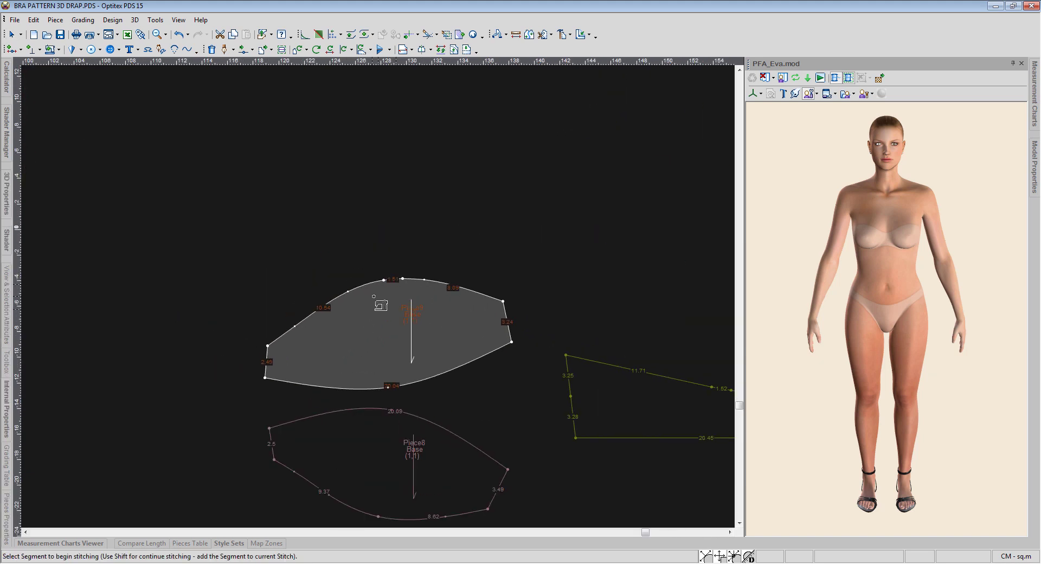
pyautogui.scroll(2, 374, 296)
pyautogui.scroll(-2, 387, 309)
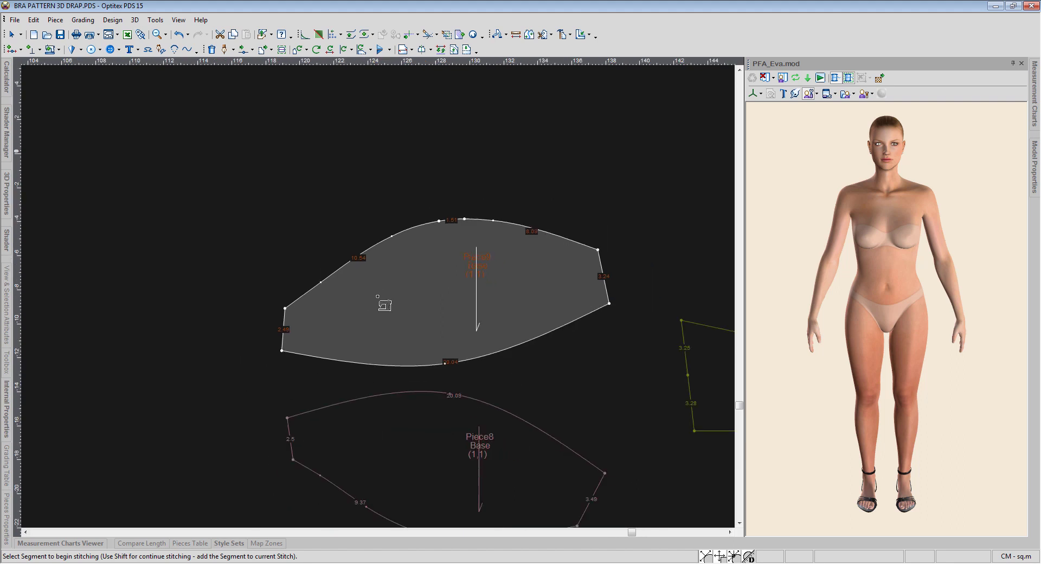
pyautogui.scroll(1, 387, 309)
pyautogui.scroll(1, 356, 284)
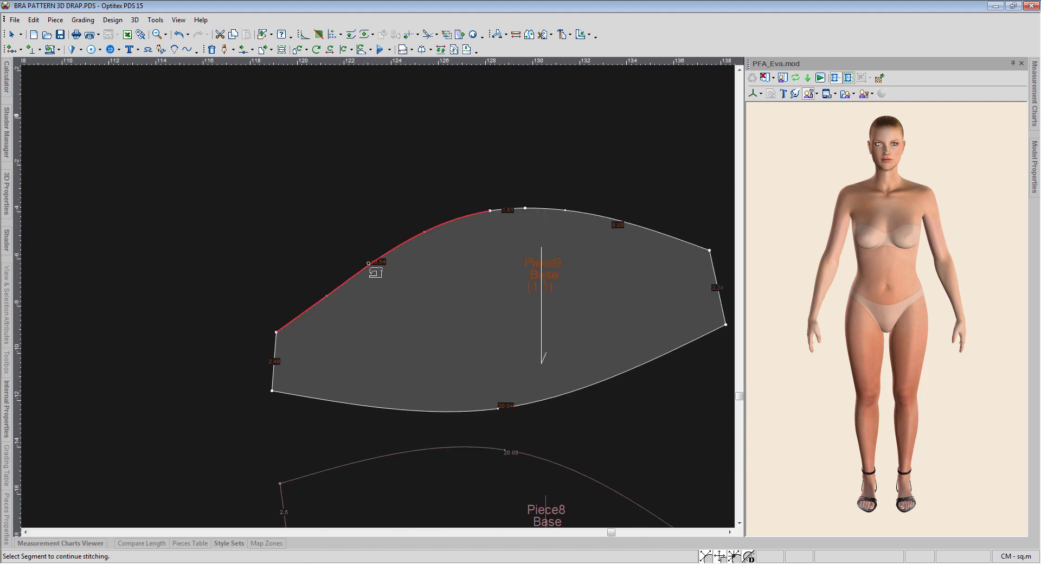
pyautogui.click(370, 266)
pyautogui.click(661, 237)
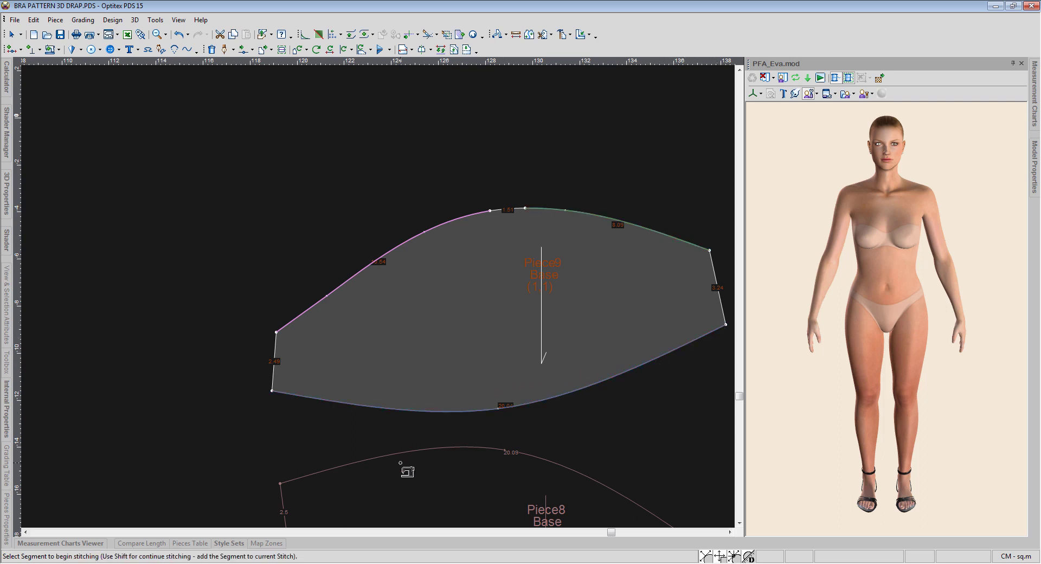
# Stitch Piece9's bottom curve to Piece8's top, and their short left edges together
pyautogui.click(652, 360)
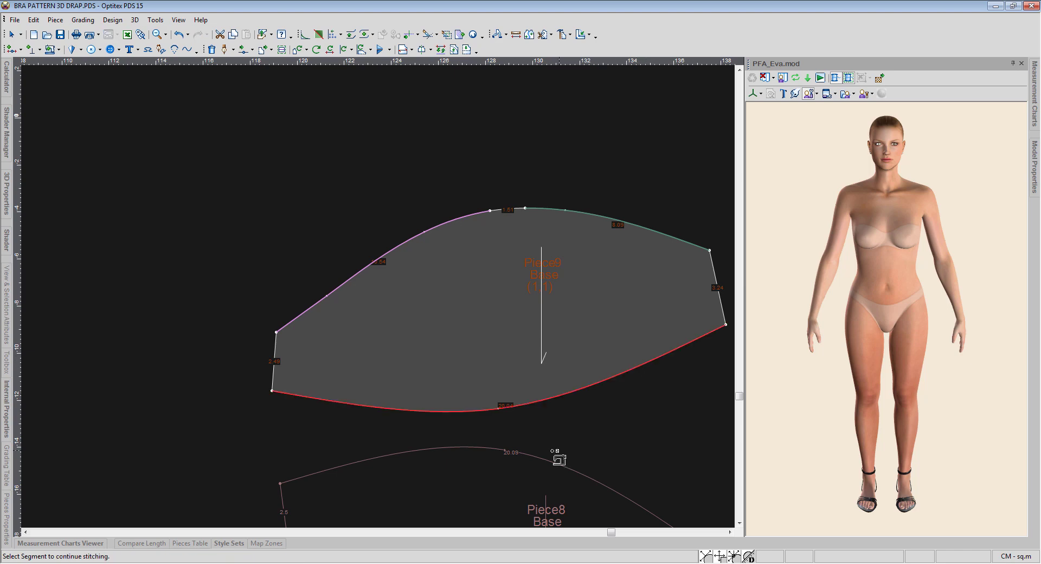
pyautogui.click(517, 452)
pyautogui.scroll(-1, 388, 534)
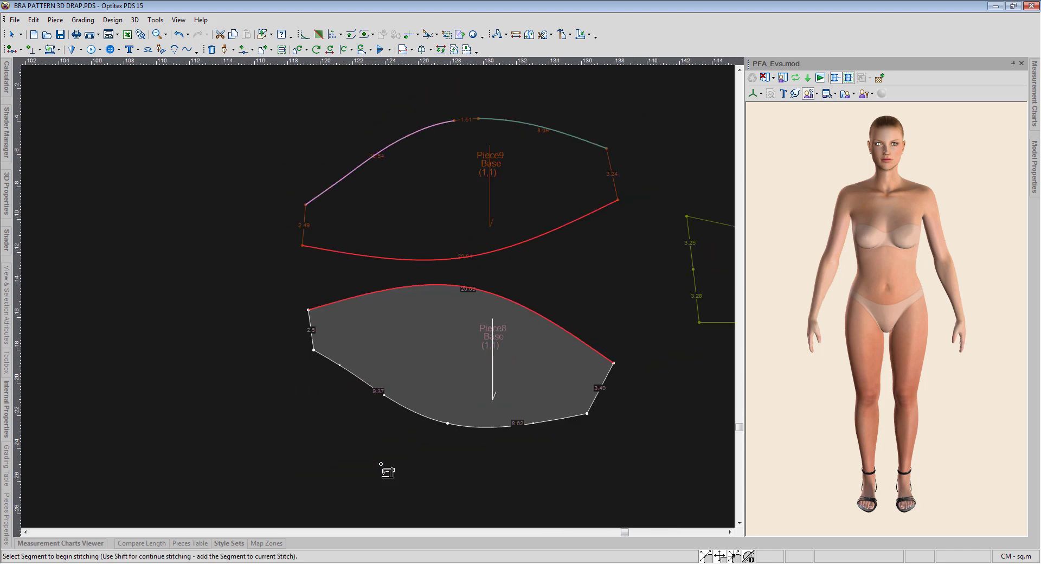
pyautogui.scroll(1, 379, 301)
pyautogui.scroll(1, 378, 298)
pyautogui.click(304, 206)
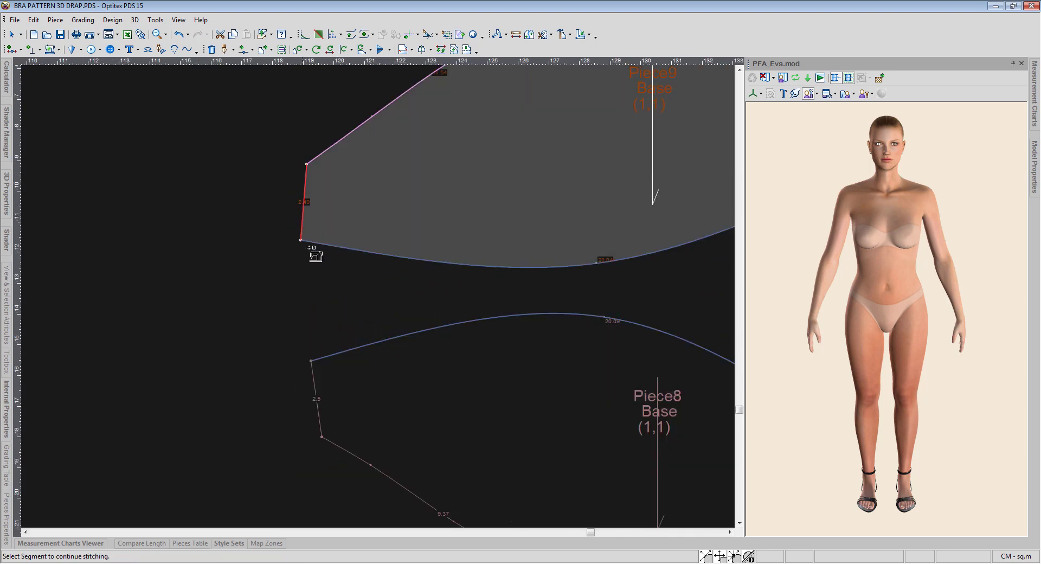
pyautogui.click(316, 391)
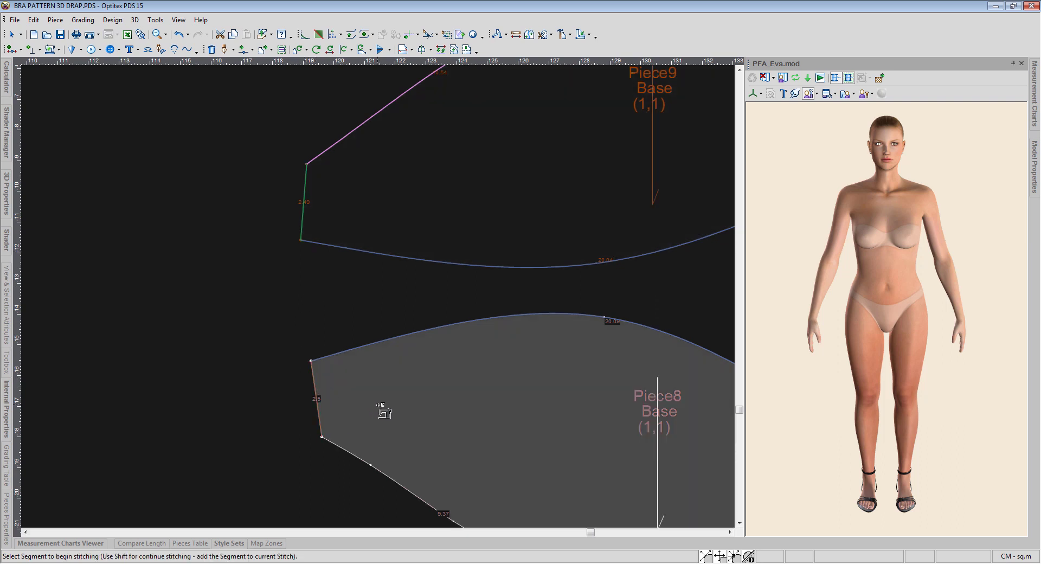
# Stitch Piece8's lower-left, bottom-right and right edges, and start a stitch on the side panel
pyautogui.scroll(-1, 464, 505)
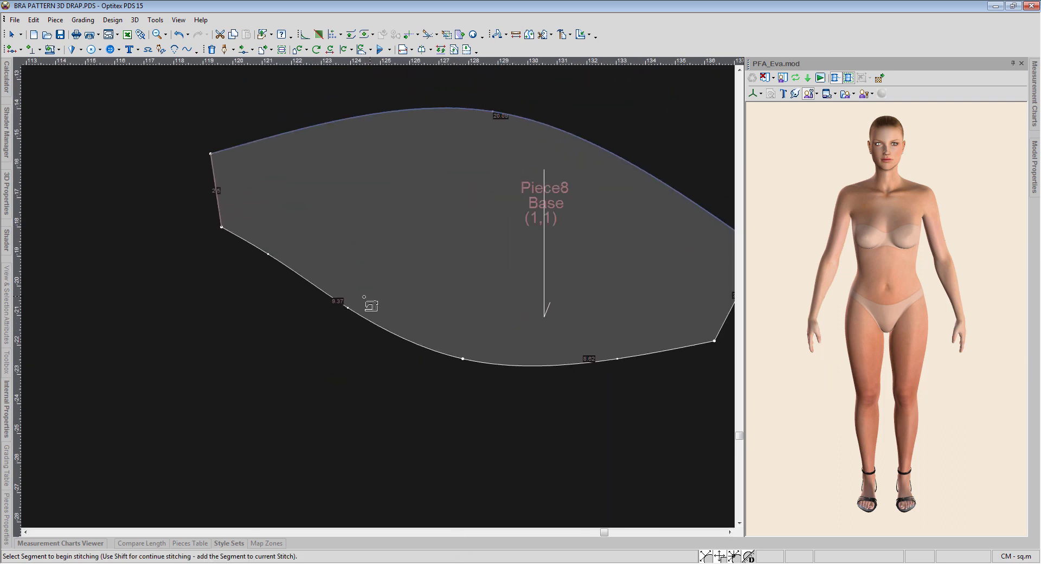
pyautogui.click(375, 324)
pyautogui.click(510, 365)
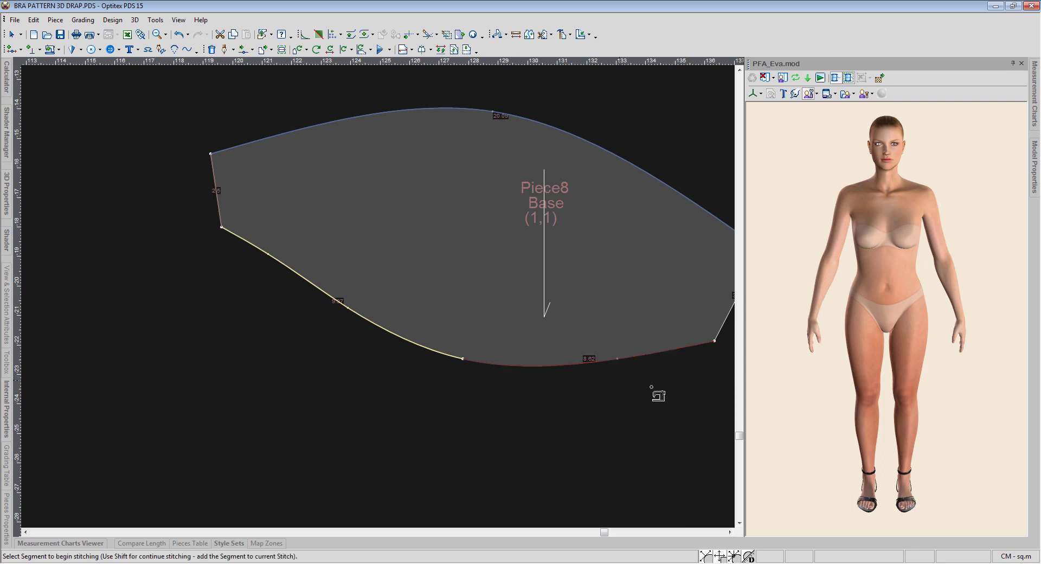
pyautogui.scroll(-2, 386, 299)
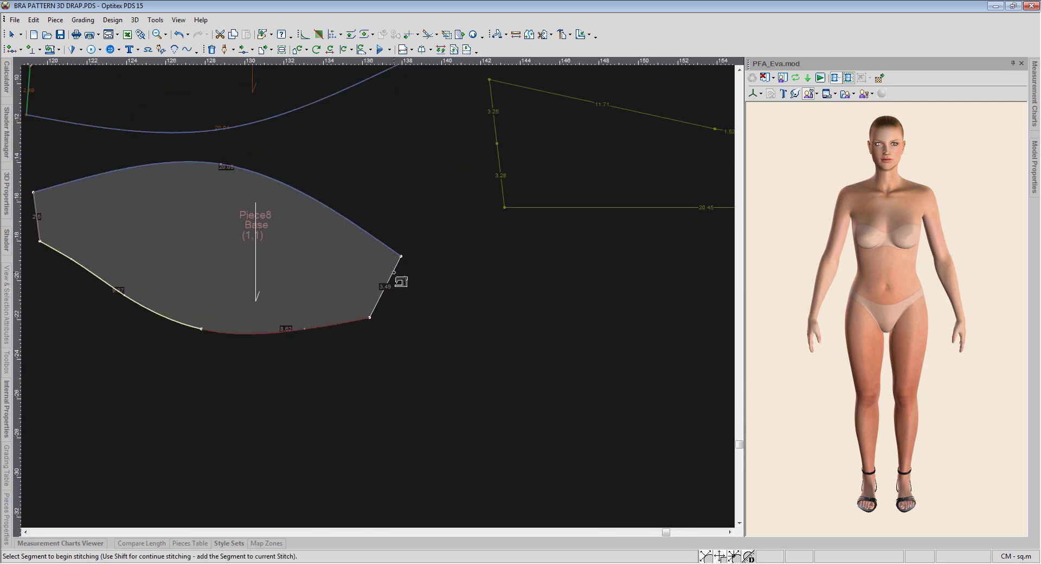
pyautogui.keyDown('shift'); pyautogui.click(393, 273); pyautogui.keyUp('shift')
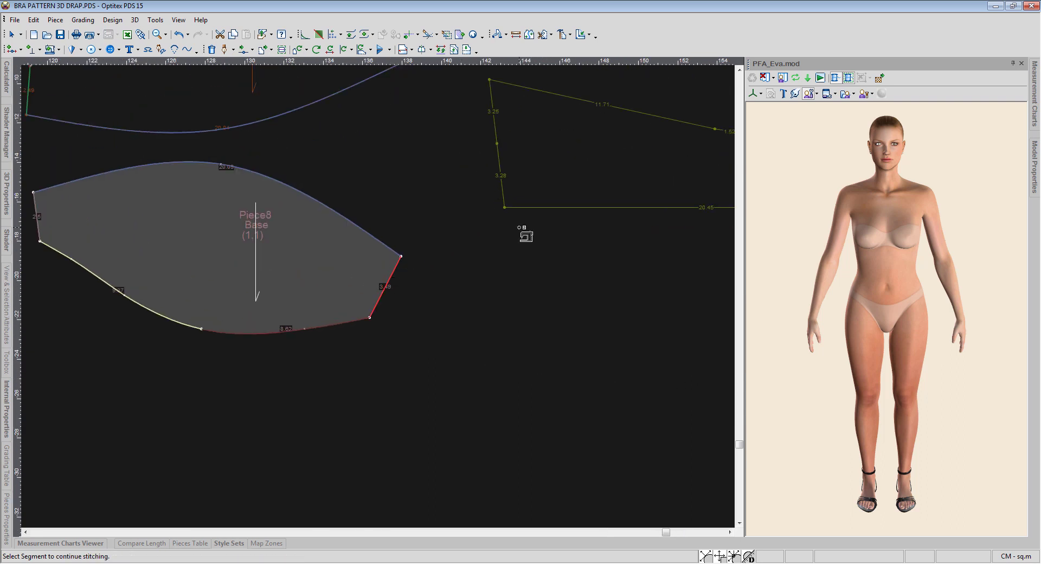
pyautogui.click(565, 207)
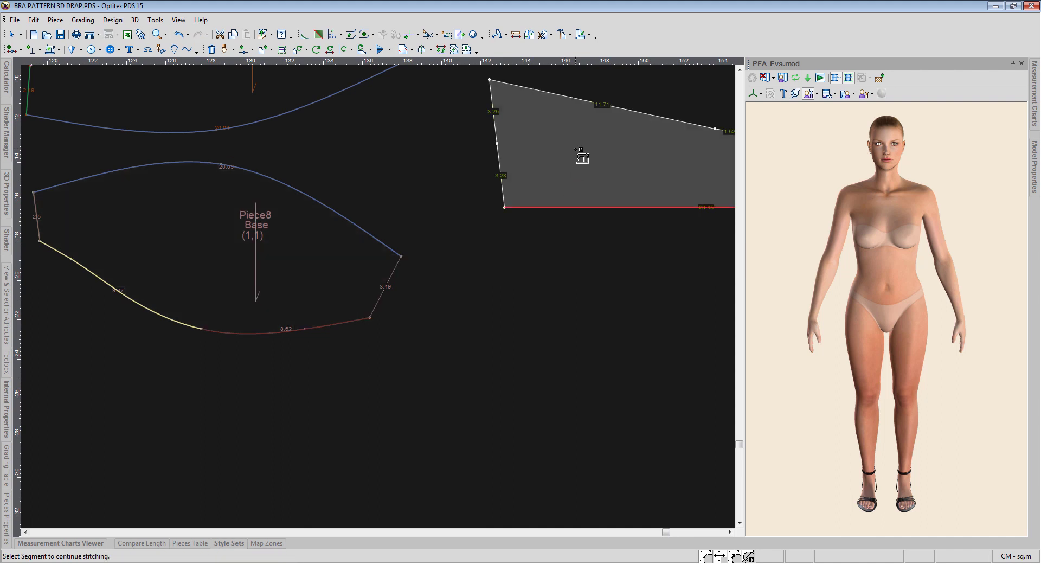
# Stitch the side panel's 11.71 and 8.36 edges to the strap strip's ends and long edges
pyautogui.click(562, 95)
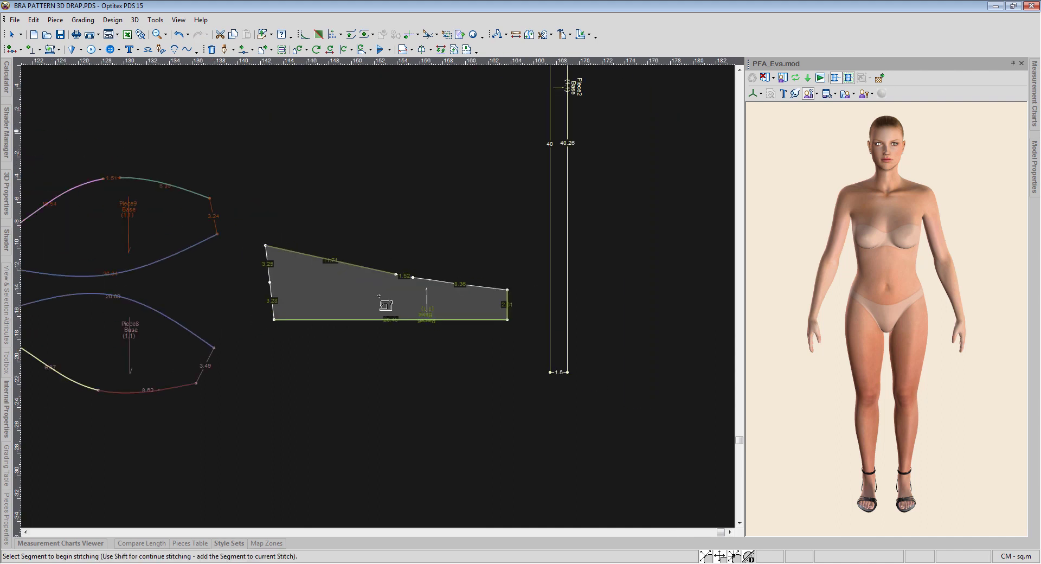
pyautogui.click(469, 270)
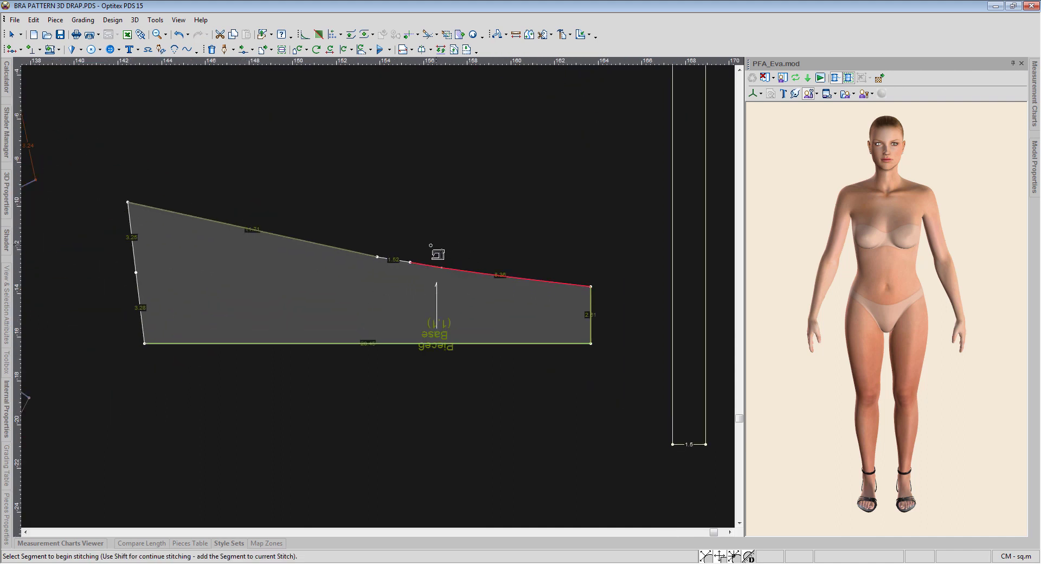
pyautogui.keyDown('shift'); pyautogui.click(392, 260); pyautogui.keyUp('shift')
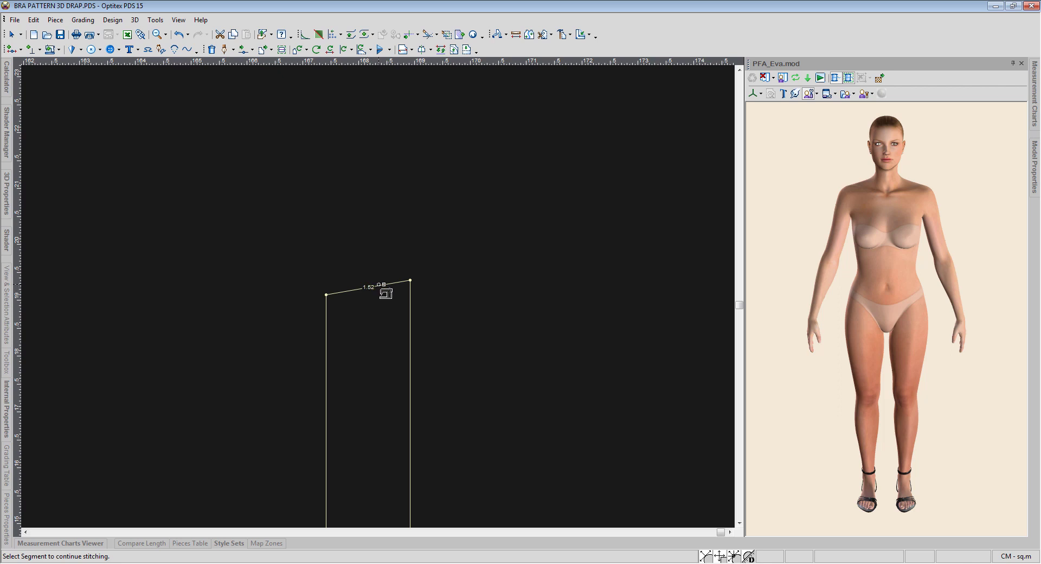
pyautogui.click(379, 284)
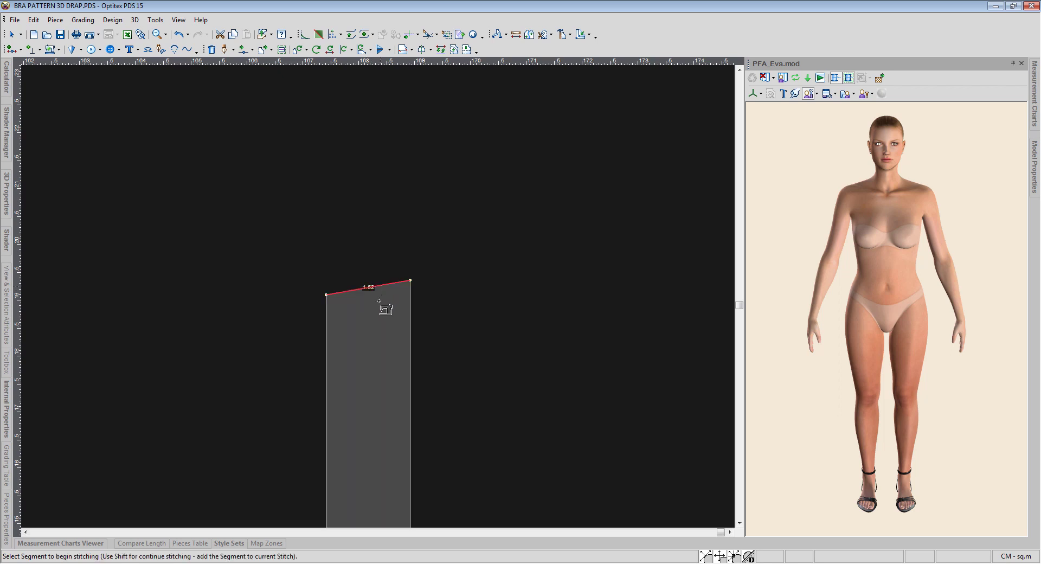
pyautogui.click(405, 328)
pyautogui.click(364, 361)
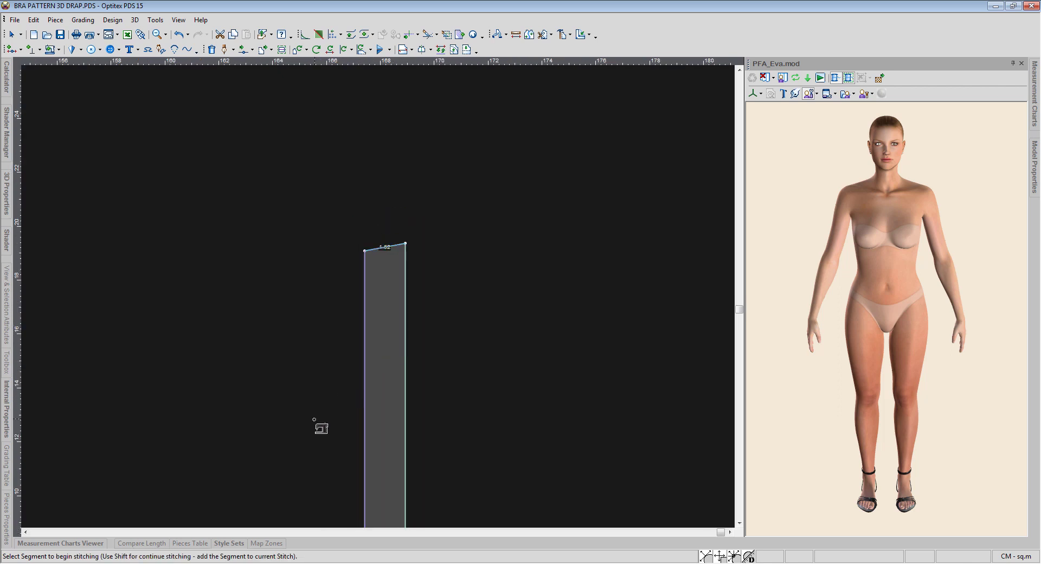
# Stitch the strap strip's bottom end to Piece9's short top and right edges
pyautogui.scroll(-2, 428, 394)
pyautogui.scroll(-2, 383, 302)
pyautogui.scroll(2, 378, 348)
pyautogui.scroll(2, 369, 302)
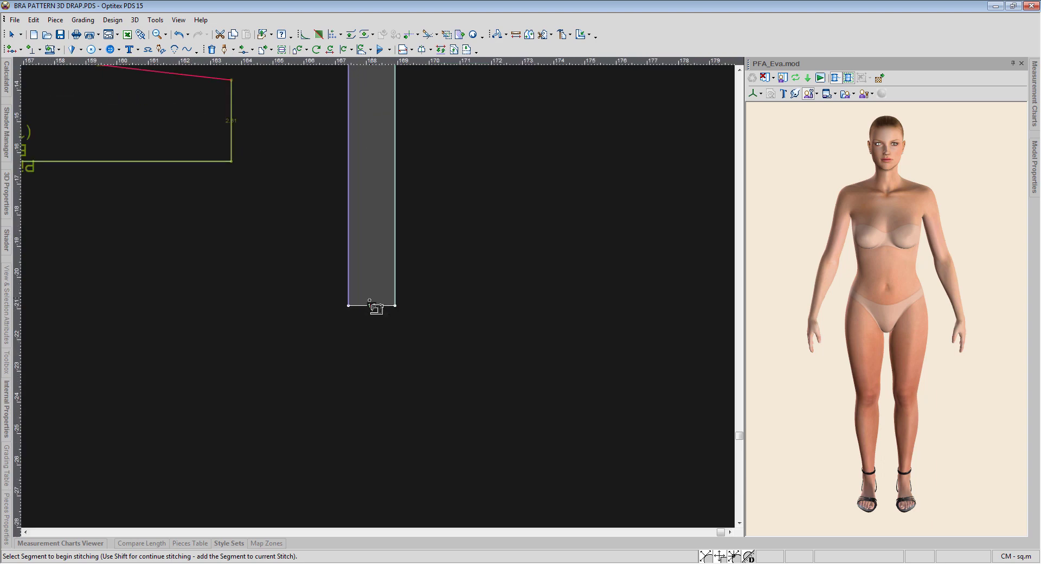
pyautogui.click(369, 304)
pyautogui.scroll(-5, 291, 286)
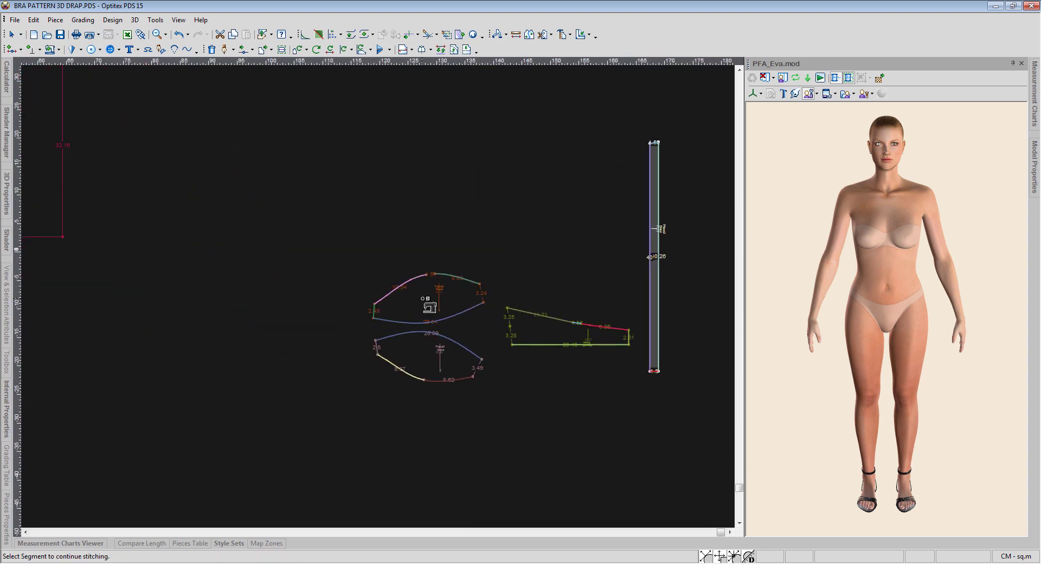
pyautogui.scroll(2, 384, 297)
pyautogui.scroll(4, 384, 287)
pyautogui.scroll(2, 384, 285)
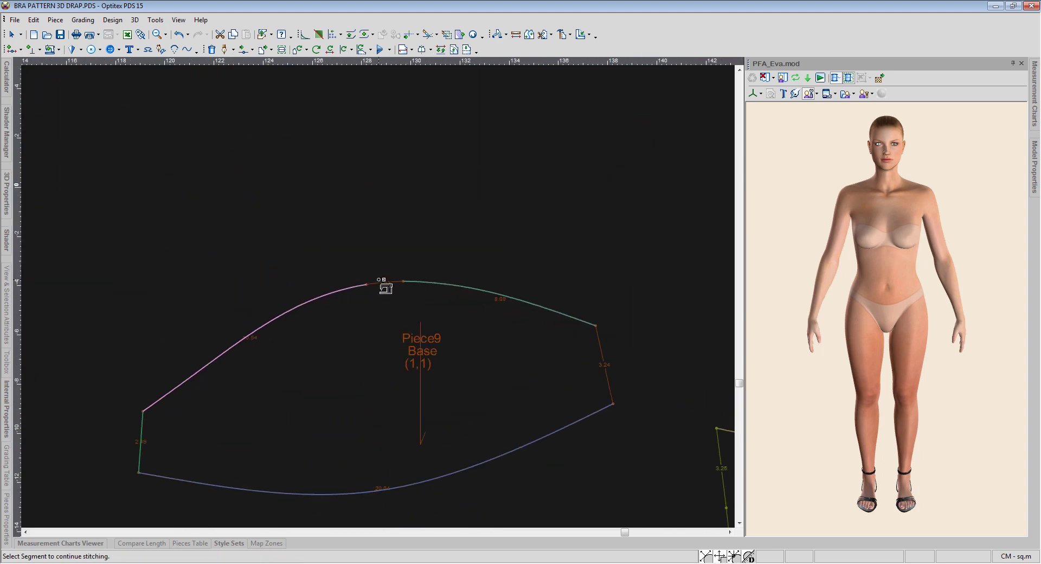
pyautogui.click(382, 281)
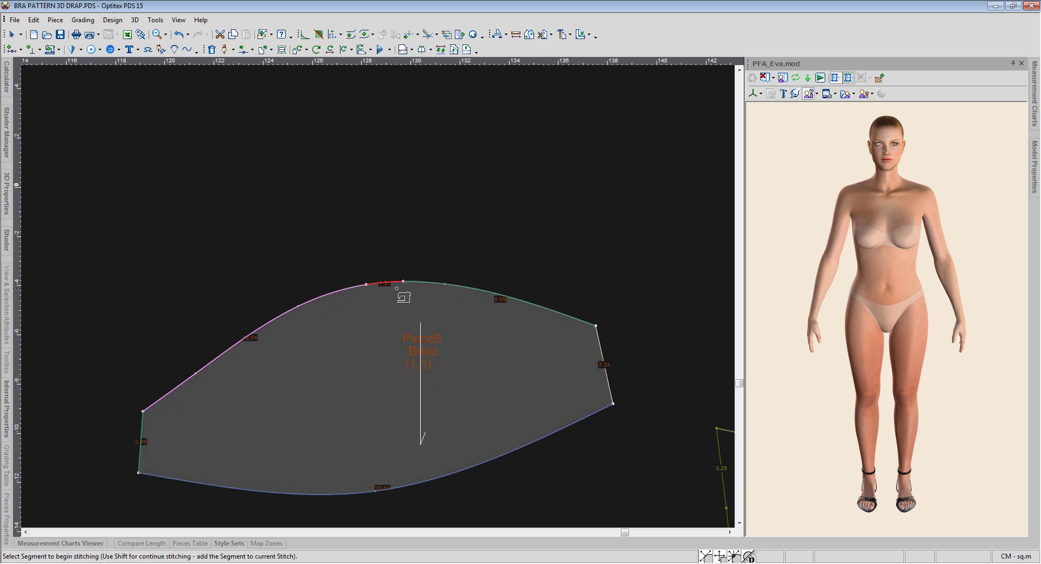
pyautogui.click(607, 358)
# Stitch Piece9 and Piece8's 3.49 right edge to the side panel's lower-left edge, then exit stitching
pyautogui.scroll(-2, 631, 496)
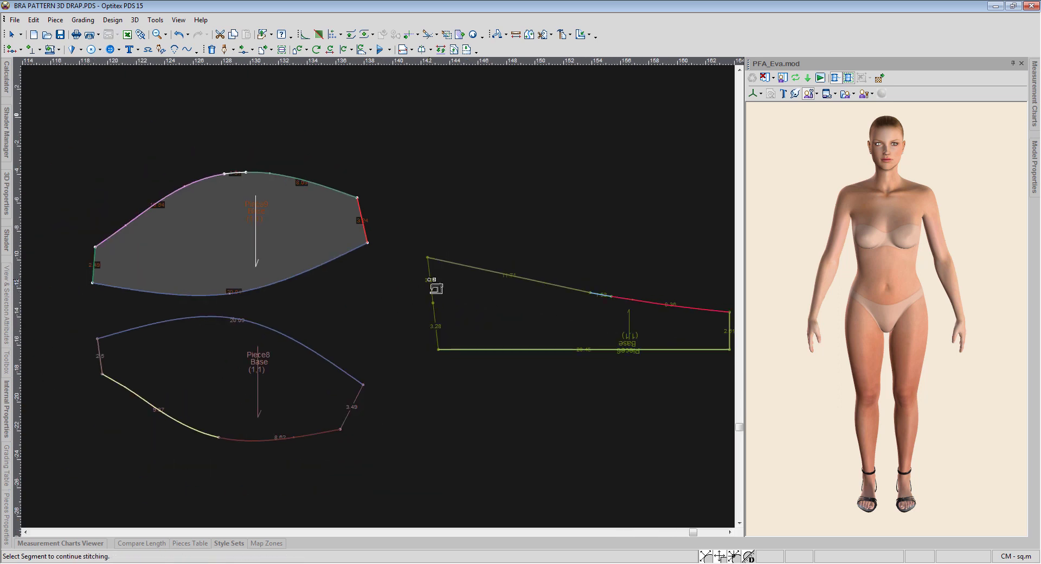
pyautogui.click(435, 322)
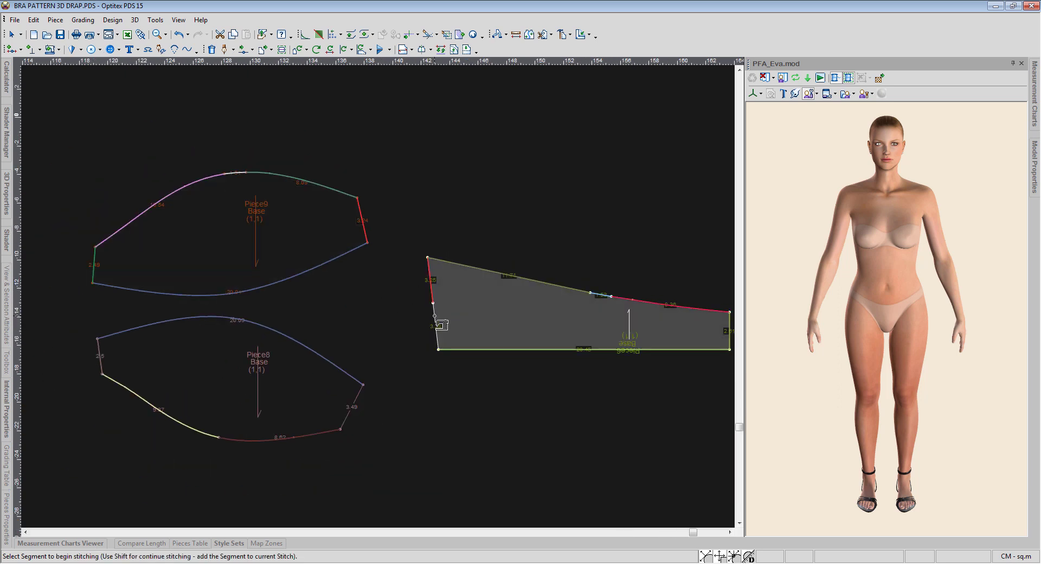
pyautogui.click(357, 393)
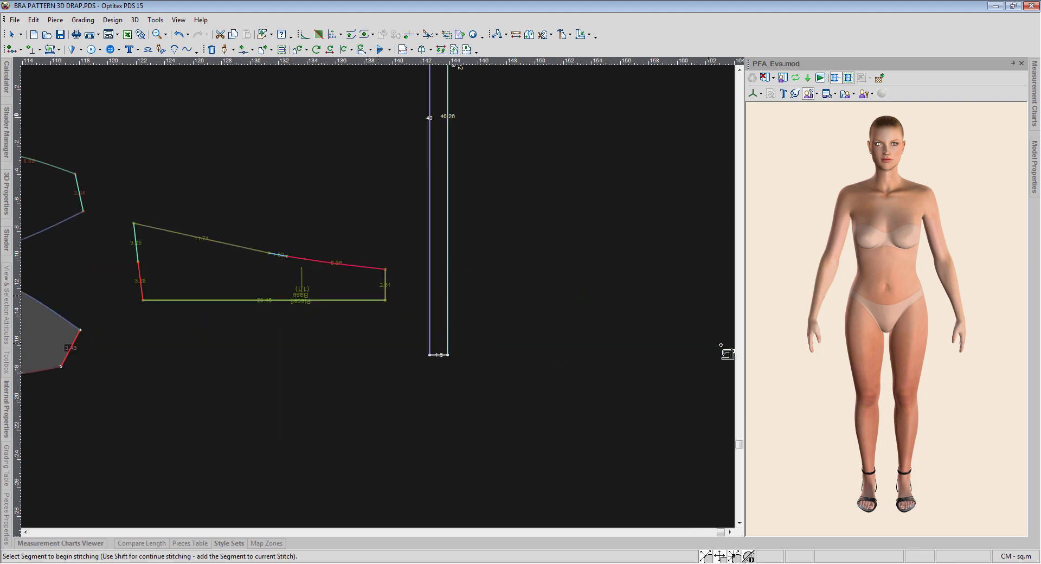
pyautogui.scroll(3, 395, 299)
pyautogui.scroll(2, 379, 293)
pyautogui.press('Escape')
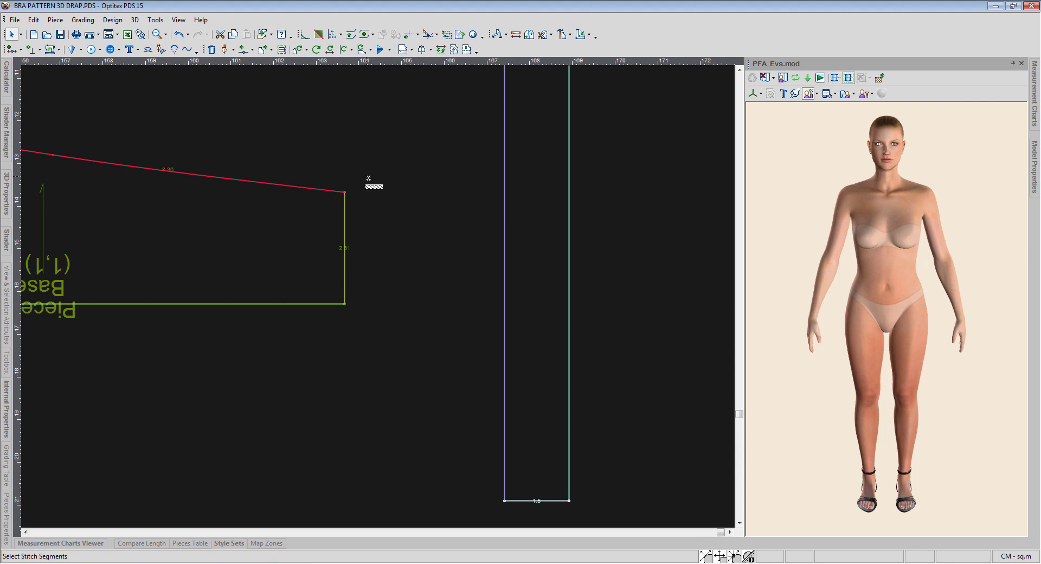
pyautogui.scroll(-2, 379, 298)
pyautogui.scroll(-3, 379, 297)
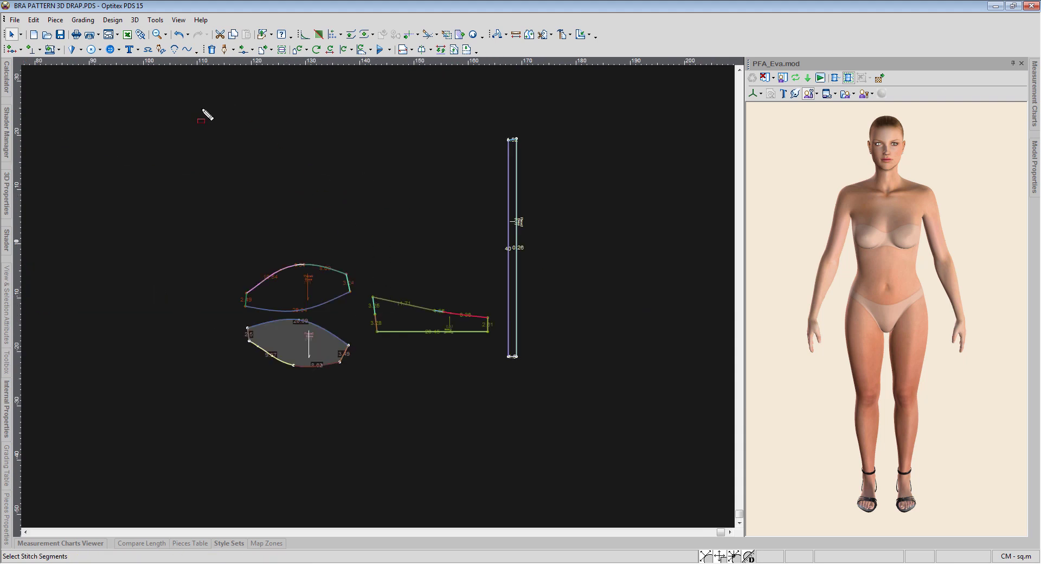
# Select all stitches and place the bra pieces as cloth on the Eva avatar
pyautogui.moveTo(203, 108); pyautogui.dragTo(608, 441)
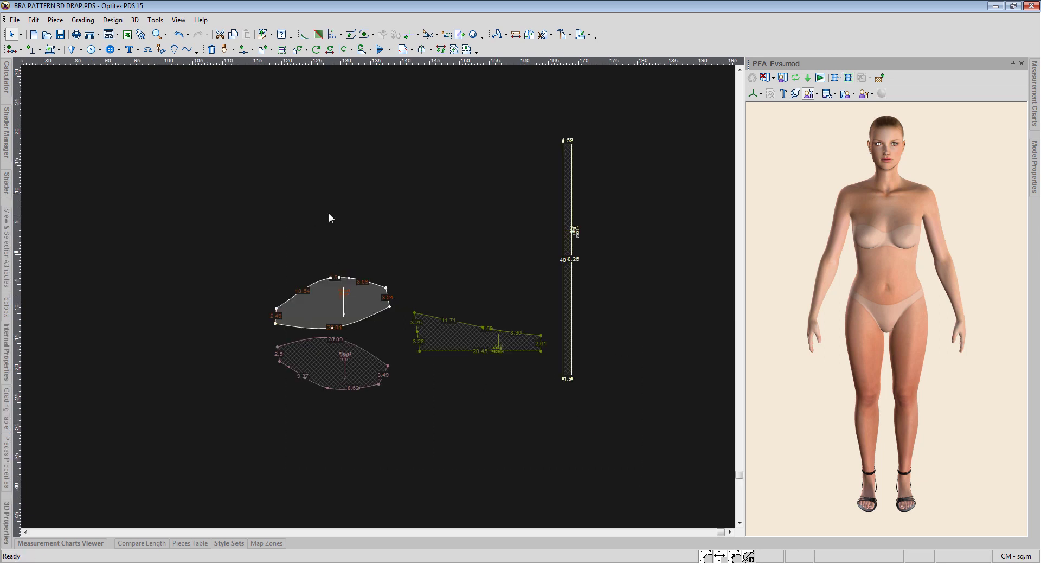
pyautogui.click(783, 77)
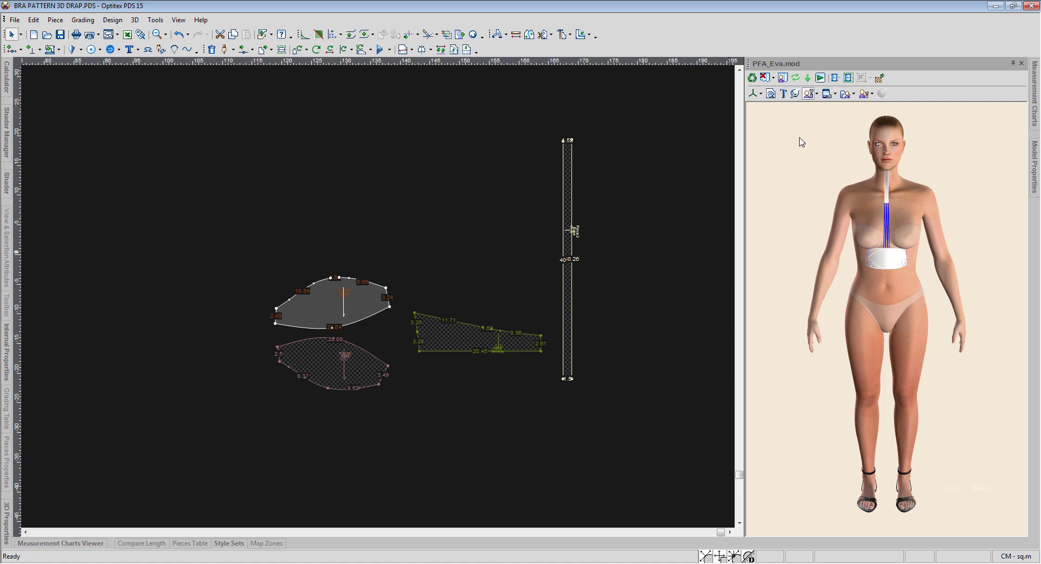
pyautogui.click(871, 94)
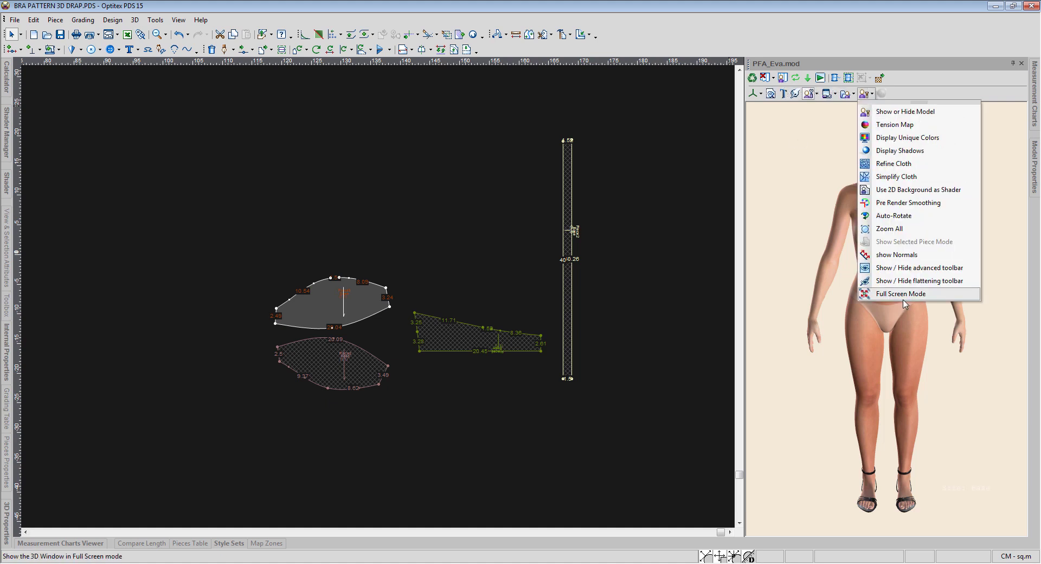
# Go full screen in 3D, drag both cup pieces onto the chest, and orbit to the back
pyautogui.click(878, 298)
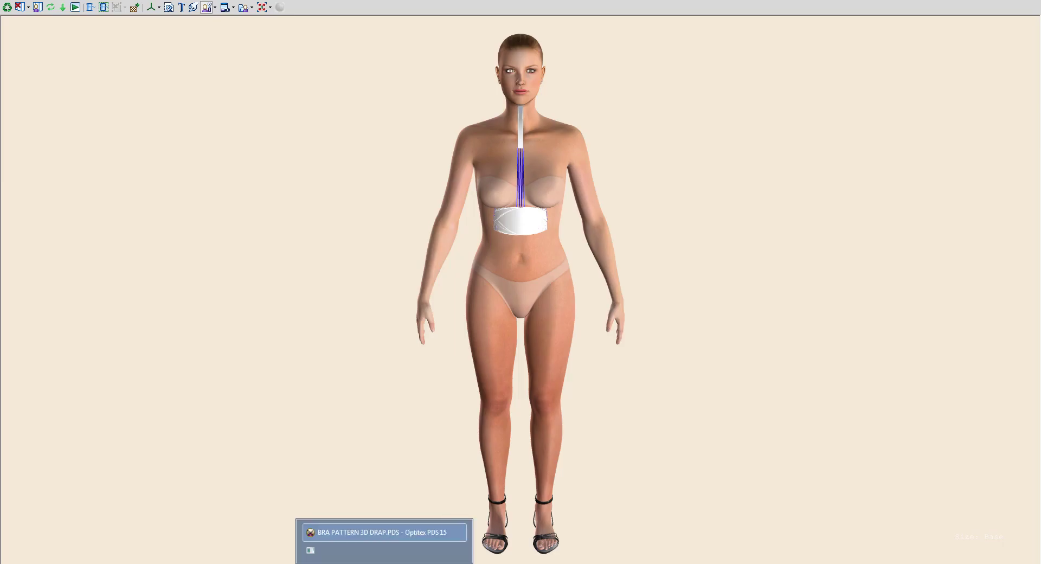
pyautogui.moveTo(540, 256); pyautogui.dragTo(529, 286)
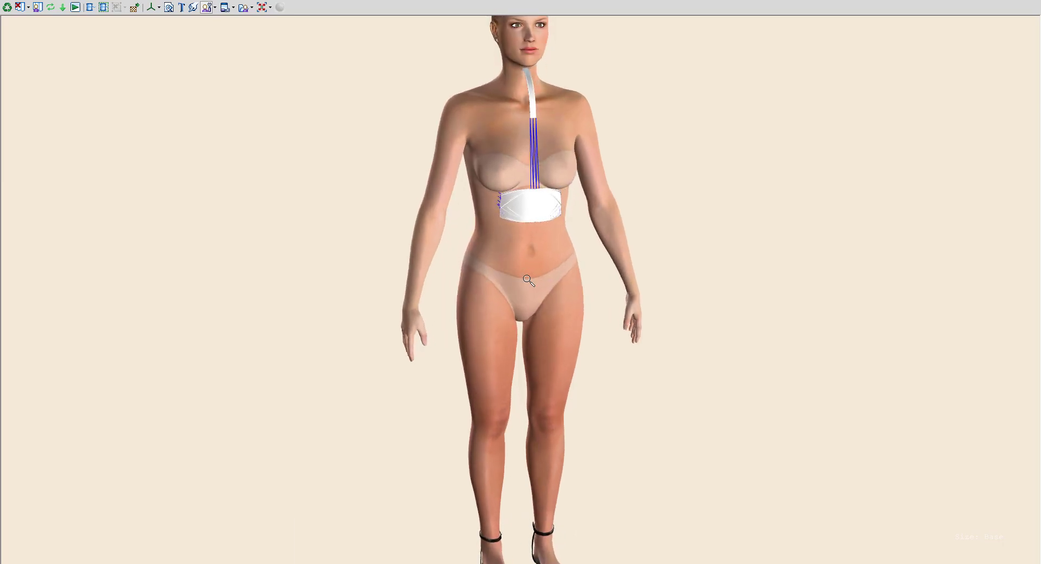
pyautogui.scroll(2, 529, 285)
pyautogui.moveTo(532, 209); pyautogui.dragTo(606, 176)
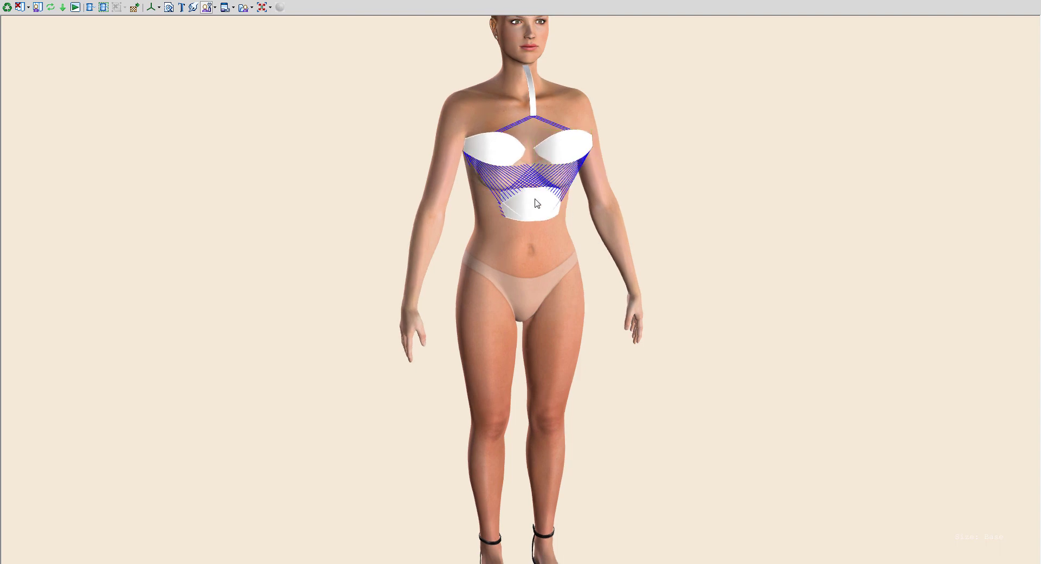
pyautogui.moveTo(549, 197); pyautogui.dragTo(558, 174)
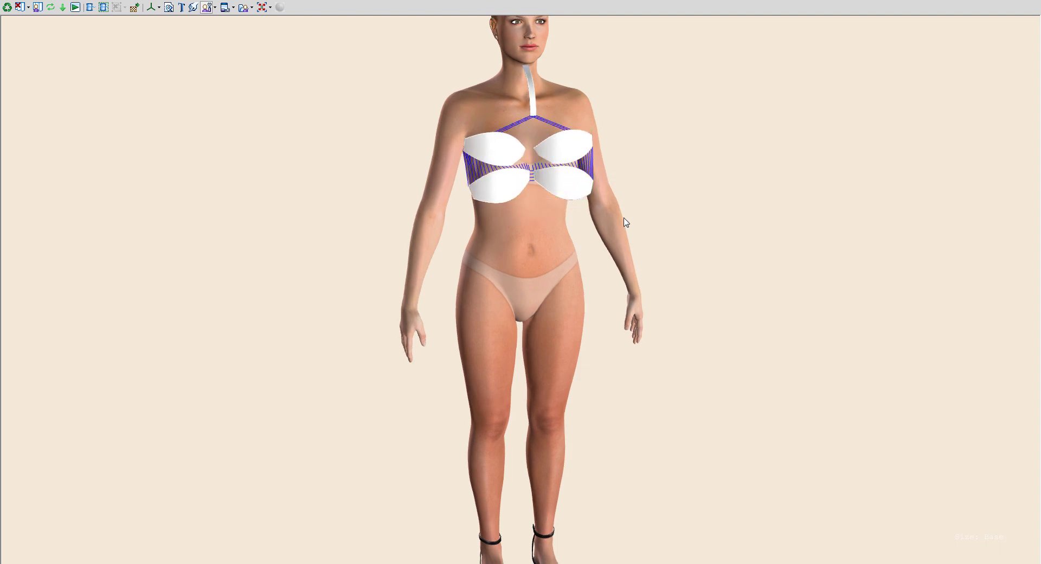
pyautogui.scroll(2, 553, 244)
pyautogui.moveTo(552, 243)
pyautogui.mouseDown()
pyautogui.moveTo(493, 247)
pyautogui.moveTo(519, 243)
pyautogui.mouseUp()
pyautogui.moveTo(519, 243)
pyautogui.mouseDown(button='right')
pyautogui.moveTo(423, 214)
pyautogui.moveTo(533, 221)
pyautogui.mouseUp(button='right')
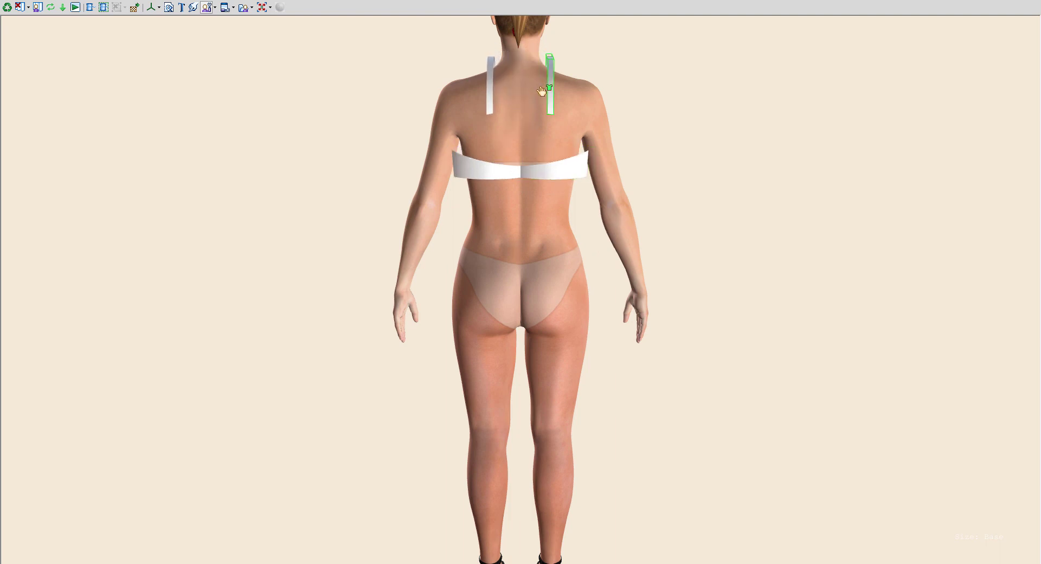
# Orbit and zoom around Eva while the bra drapes, checking straps over shoulders and cups on chest
pyautogui.moveTo(500, 198); pyautogui.dragTo(646, 256, button='middle')
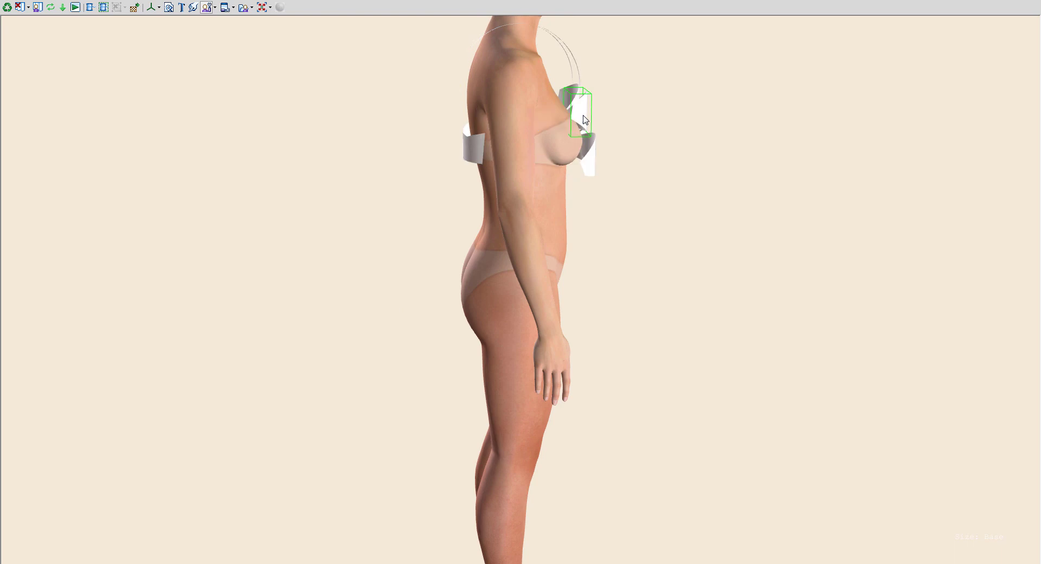
pyautogui.scroll(-3, 639, 234)
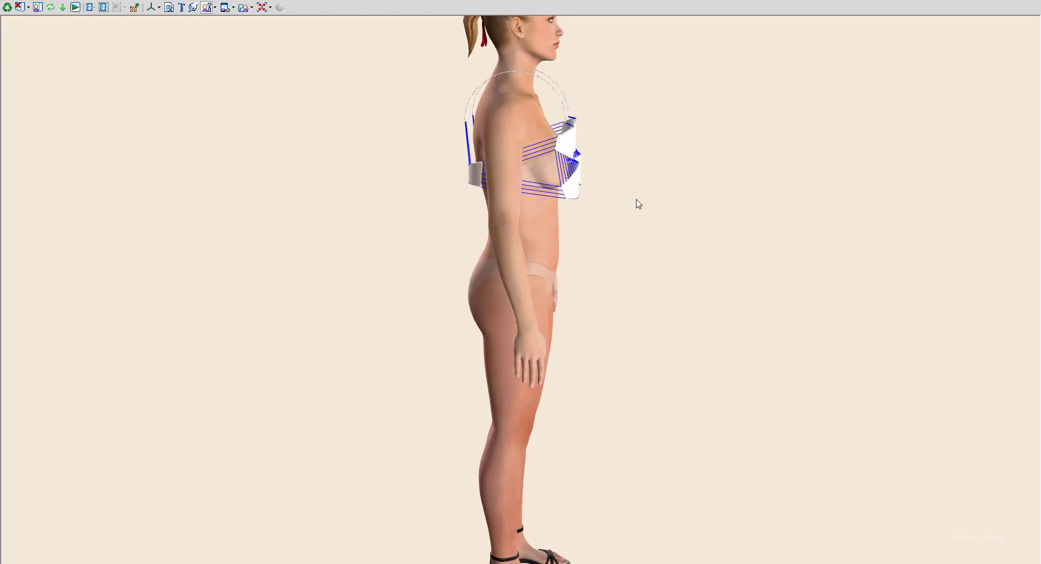
pyautogui.moveTo(639, 204)
pyautogui.mouseDown(button='middle')
pyautogui.moveTo(576, 188)
pyautogui.moveTo(493, 266)
pyautogui.moveTo(381, 272)
pyautogui.mouseUp(button='middle')
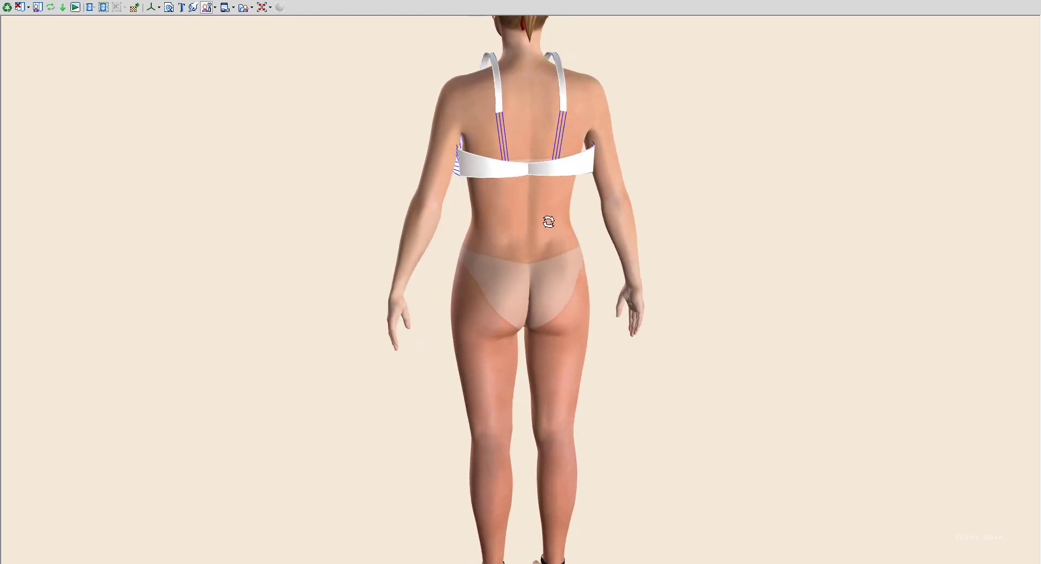
pyautogui.moveTo(549, 222); pyautogui.dragTo(563, 157, button='middle')
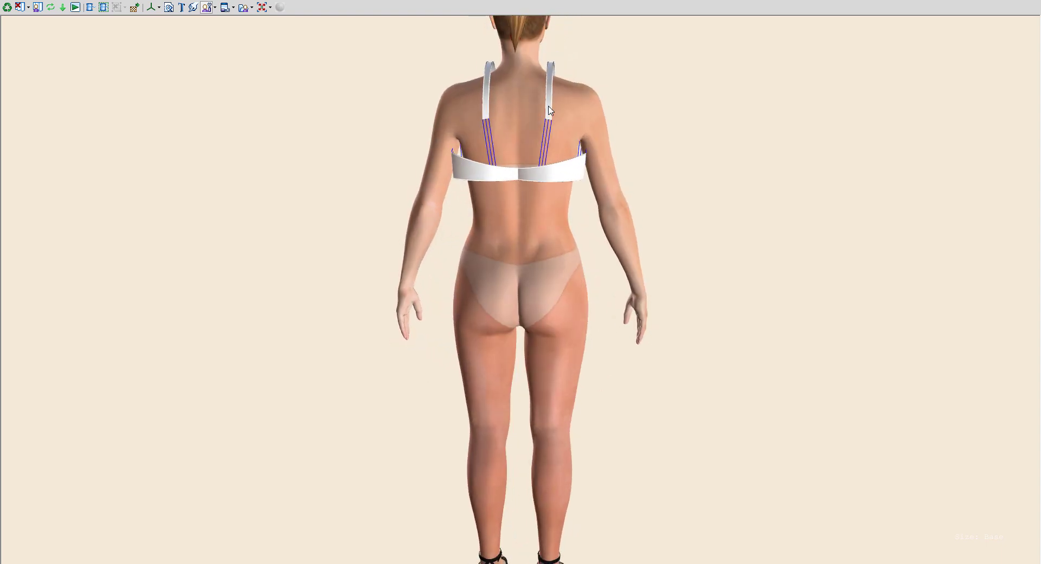
pyautogui.moveTo(537, 207)
pyautogui.mouseDown(button='middle')
pyautogui.moveTo(596, 256)
pyautogui.moveTo(741, 253)
pyautogui.moveTo(504, 263)
pyautogui.mouseUp(button='middle')
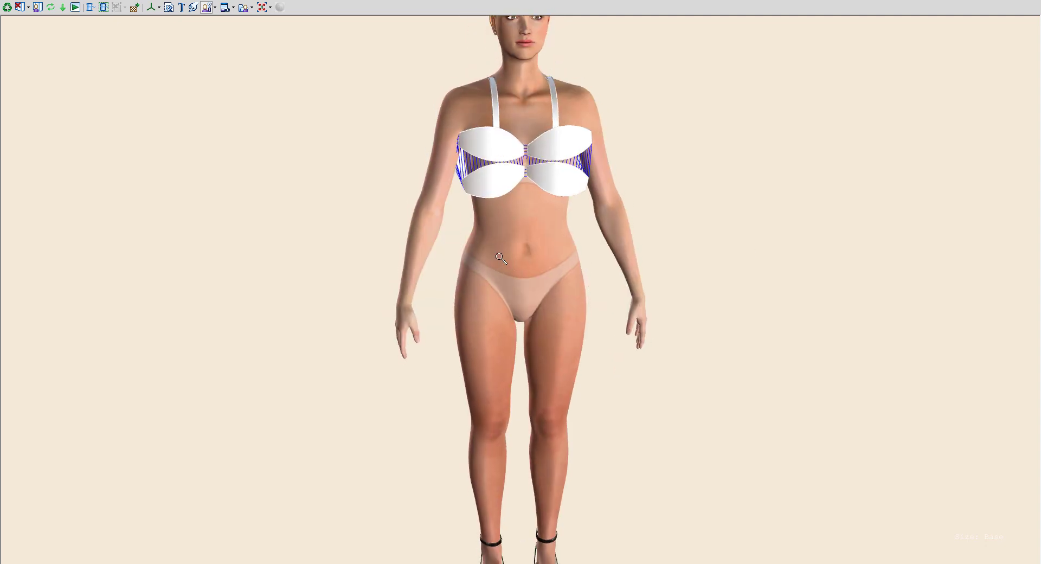
pyautogui.scroll(-1, 499, 257)
pyautogui.scroll(-1, 500, 242)
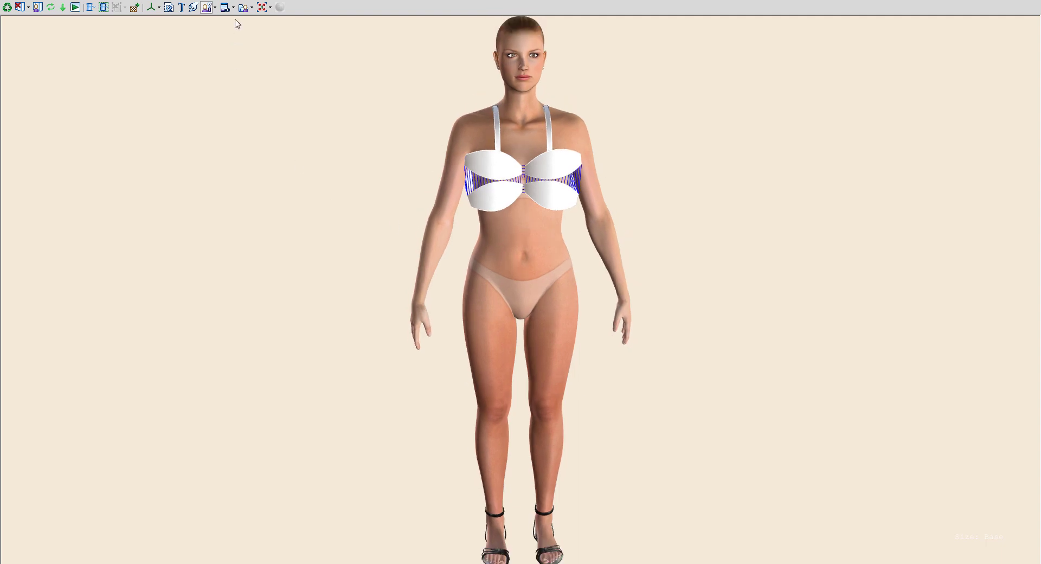
# Dock the 3D window and nudge the Pose Arms Up slider to lift Eva's arms slightly
pyautogui.click(263, 7)
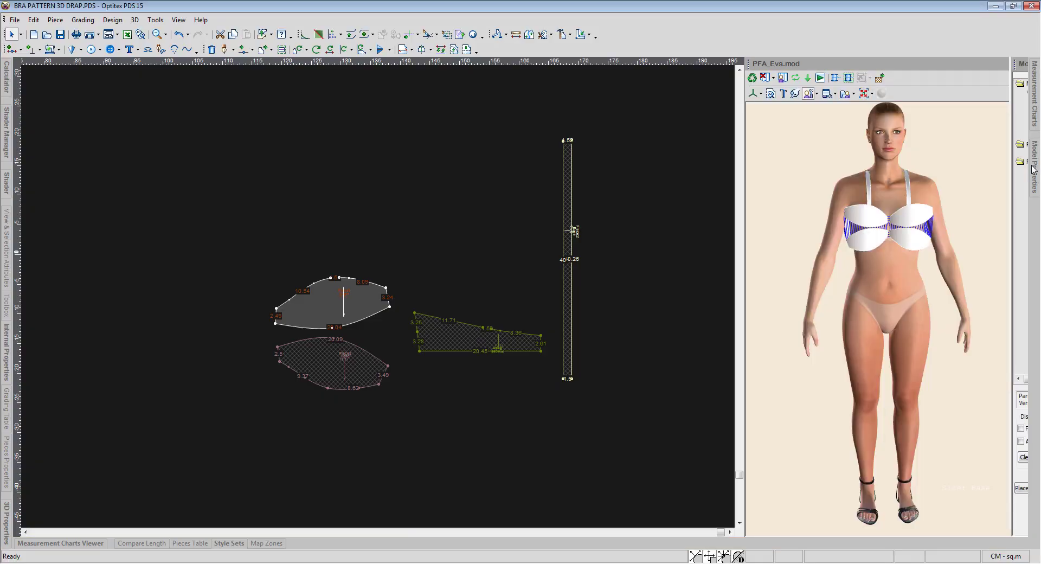
pyautogui.click(908, 126)
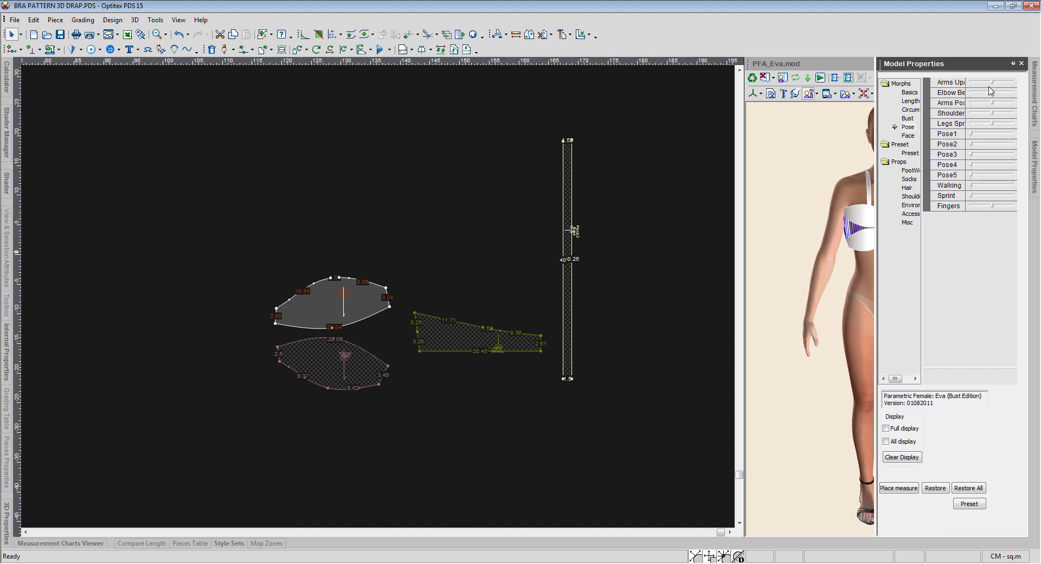
pyautogui.moveTo(994, 83); pyautogui.dragTo(1002, 86)
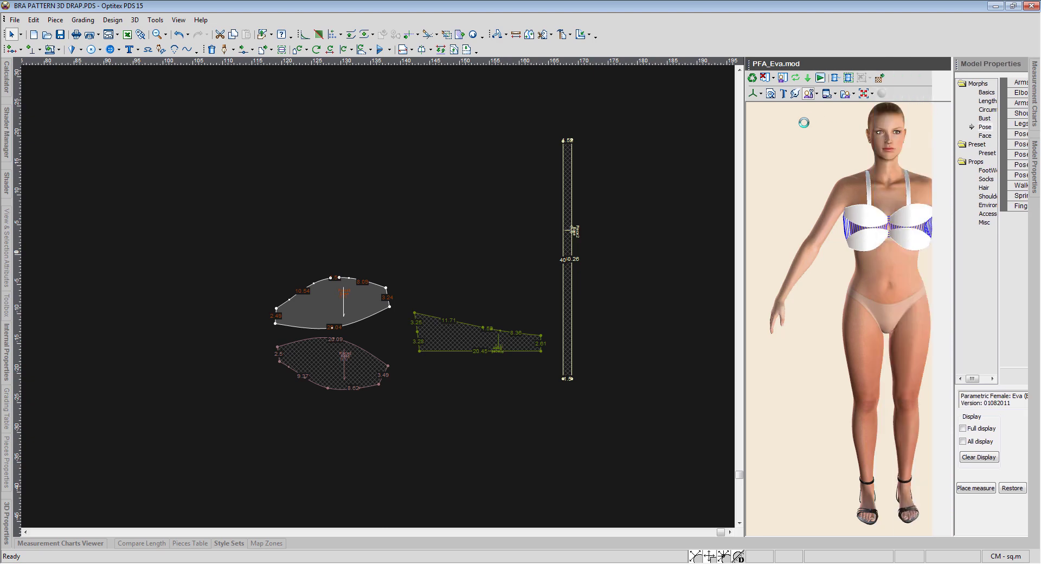
pyautogui.moveTo(865, 276)
pyautogui.mouseDown()
pyautogui.moveTo(841, 302)
pyautogui.moveTo(750, 286)
pyautogui.moveTo(793, 308)
pyautogui.moveTo(758, 308)
pyautogui.mouseUp()
pyautogui.moveTo(758, 309)
pyautogui.mouseDown(button='right')
pyautogui.moveTo(812, 388)
pyautogui.moveTo(902, 373)
pyautogui.moveTo(873, 235)
pyautogui.mouseUp(button='right')
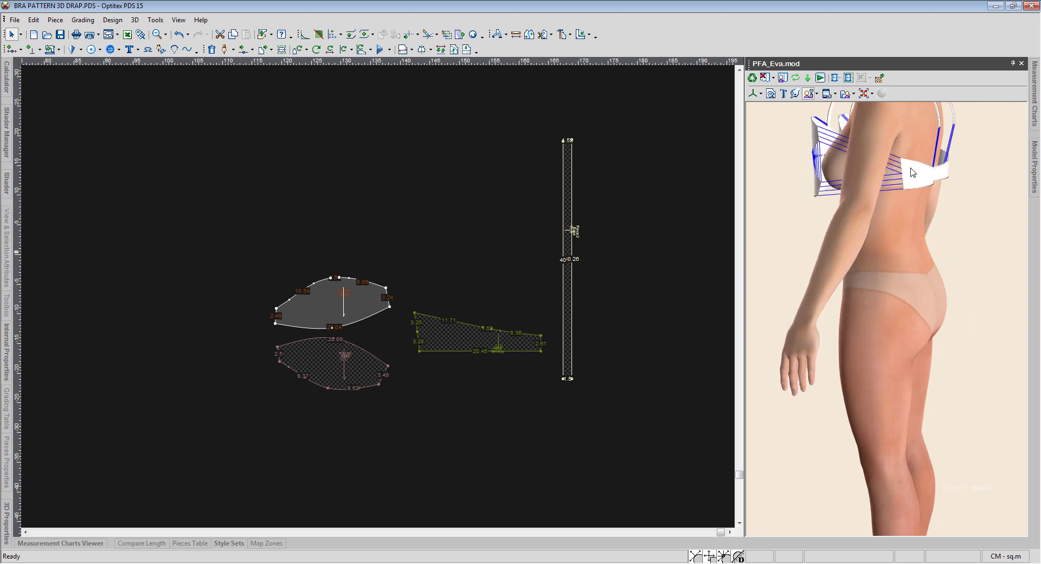
# Maximize the 3D view and inspect the placed bra pieces from side, back and front
pyautogui.click(864, 93)
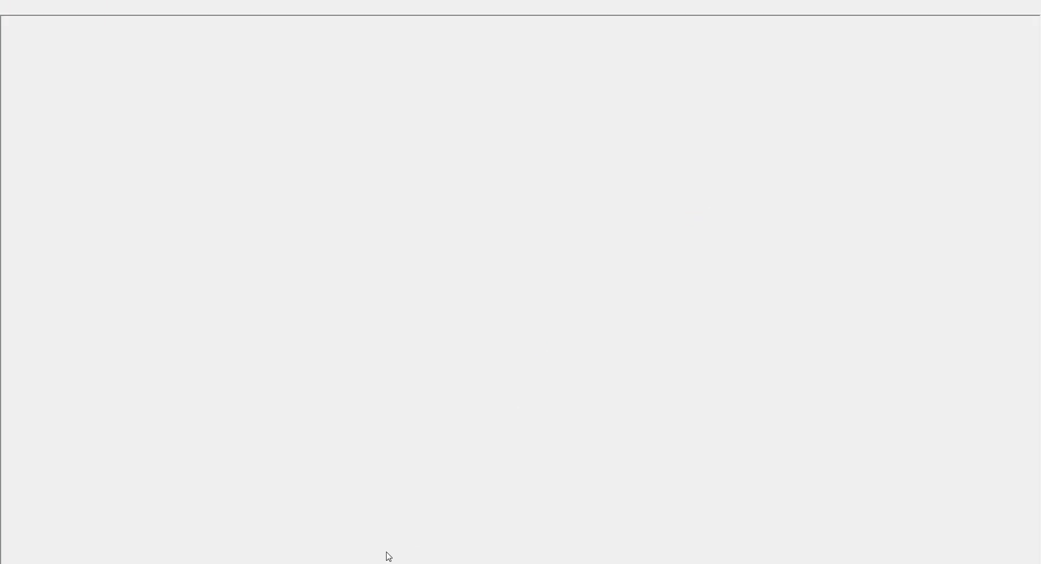
pyautogui.moveTo(556, 275); pyautogui.dragTo(544, 196, button='right')
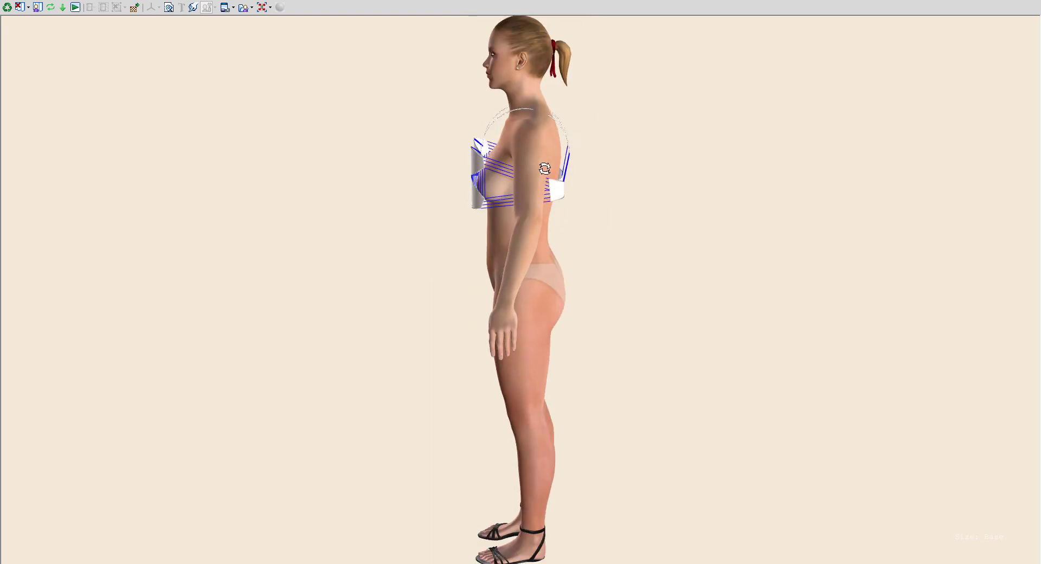
pyautogui.moveTo(545, 168); pyautogui.dragTo(550, 199, button='middle')
pyautogui.scroll(3, 570, 309)
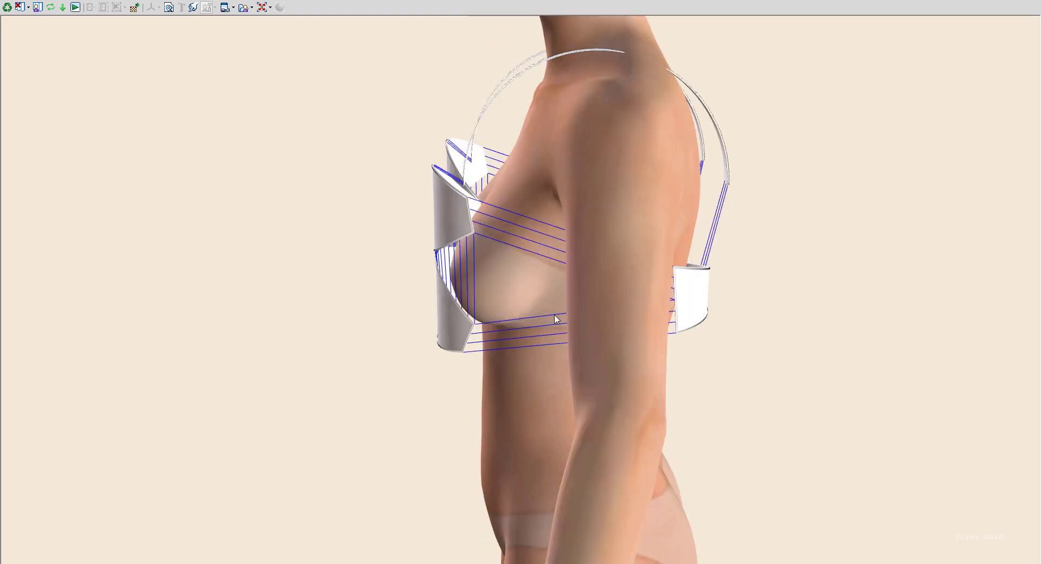
pyautogui.click(679, 304)
pyautogui.press('Home')
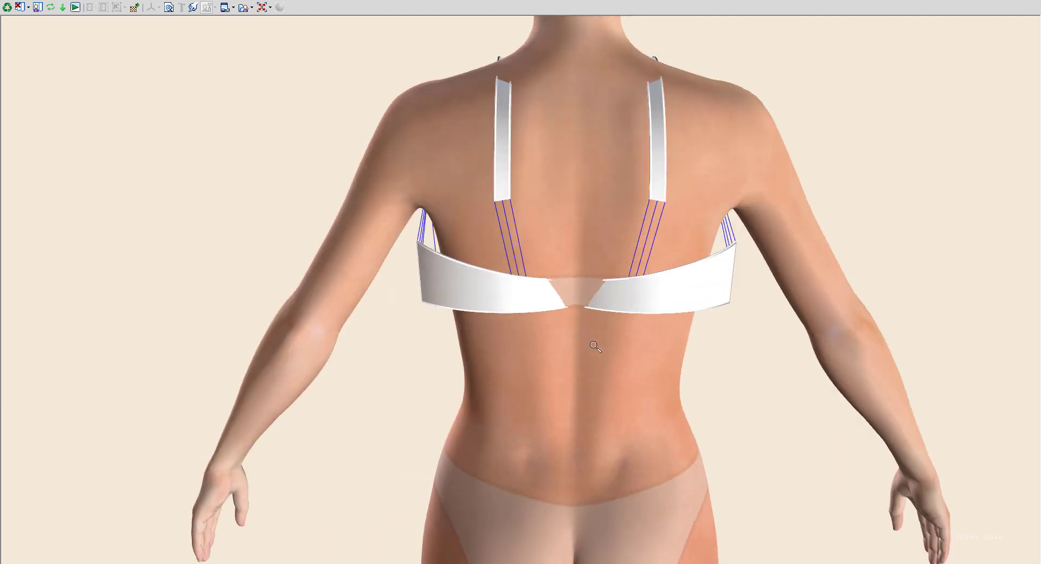
pyautogui.moveTo(686, 358)
pyautogui.mouseDown()
pyautogui.moveTo(709, 355)
pyautogui.moveTo(590, 335)
pyautogui.mouseUp()
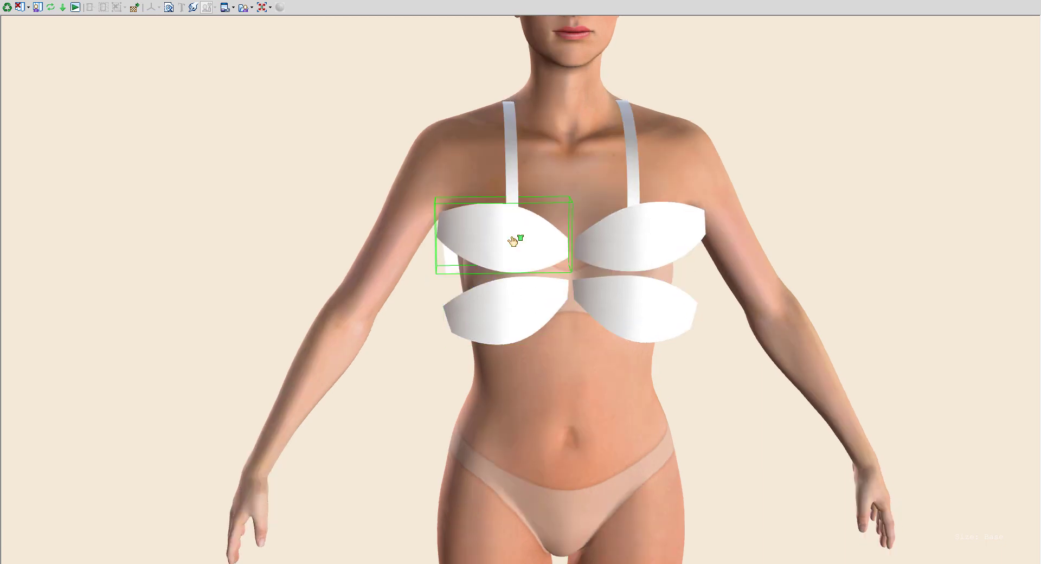
pyautogui.moveTo(748, 248)
pyautogui.mouseDown()
pyautogui.moveTo(583, 283)
pyautogui.moveTo(757, 244)
pyautogui.mouseUp()
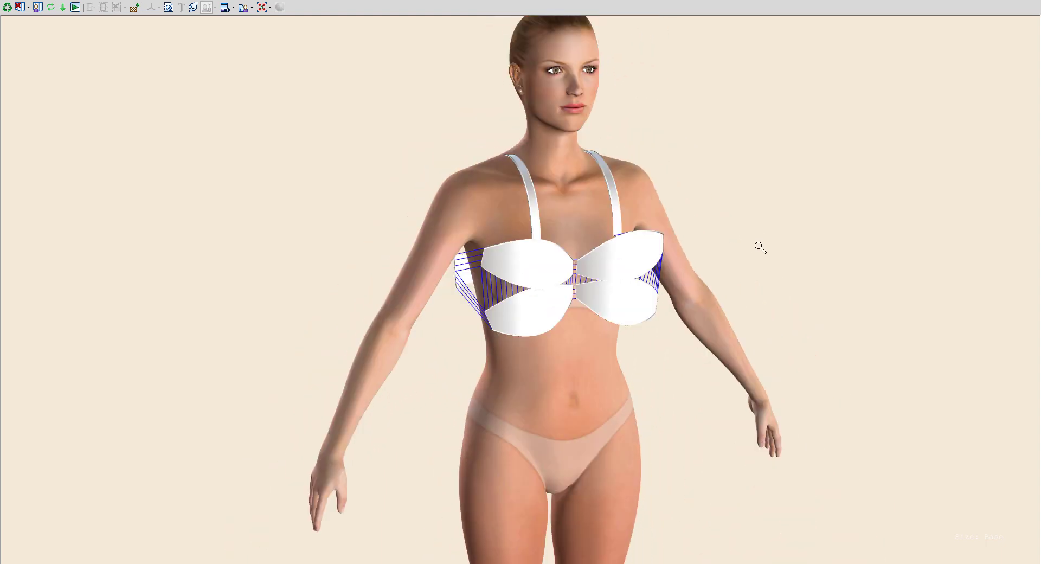
pyautogui.scroll(2, 721, 237)
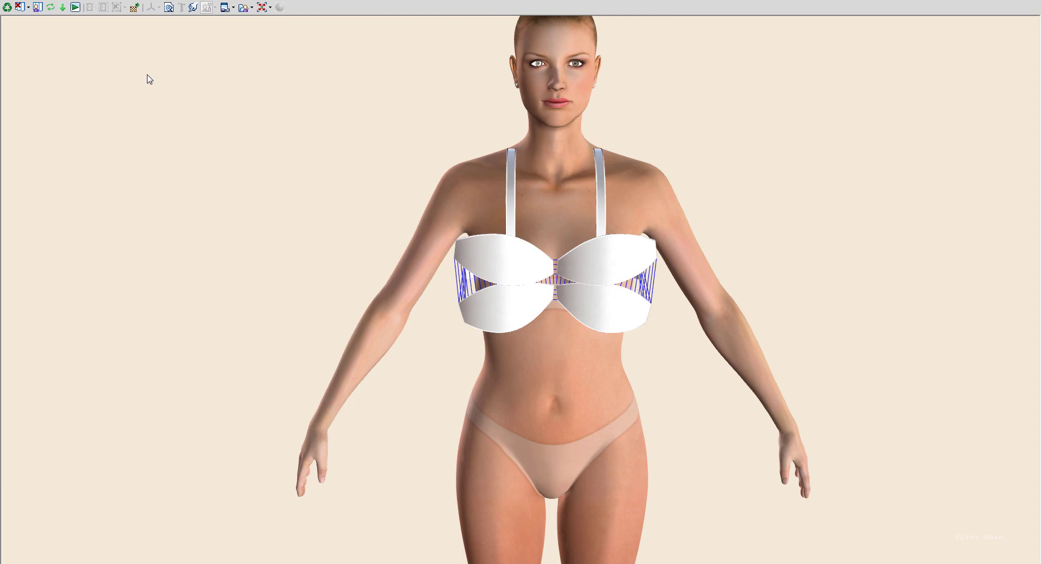
# Run the cloth simulation to sew the bra, then orbit to inspect the draped result
pyautogui.click(75, 7)
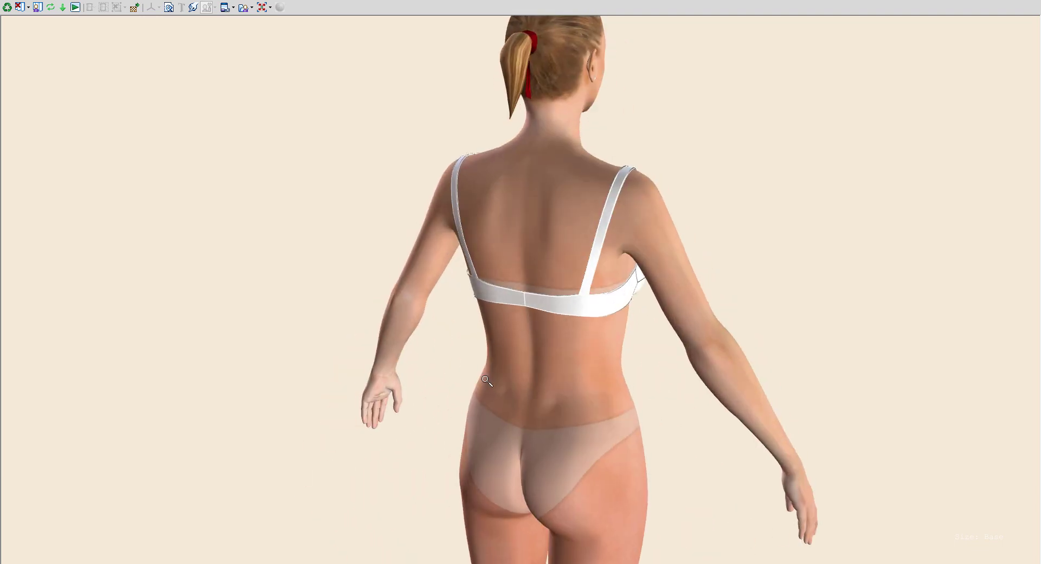
pyautogui.moveTo(486, 381)
pyautogui.mouseDown()
pyautogui.moveTo(542, 411)
pyautogui.moveTo(667, 391)
pyautogui.moveTo(623, 414)
pyautogui.mouseUp()
pyautogui.scroll(-2, 616, 407)
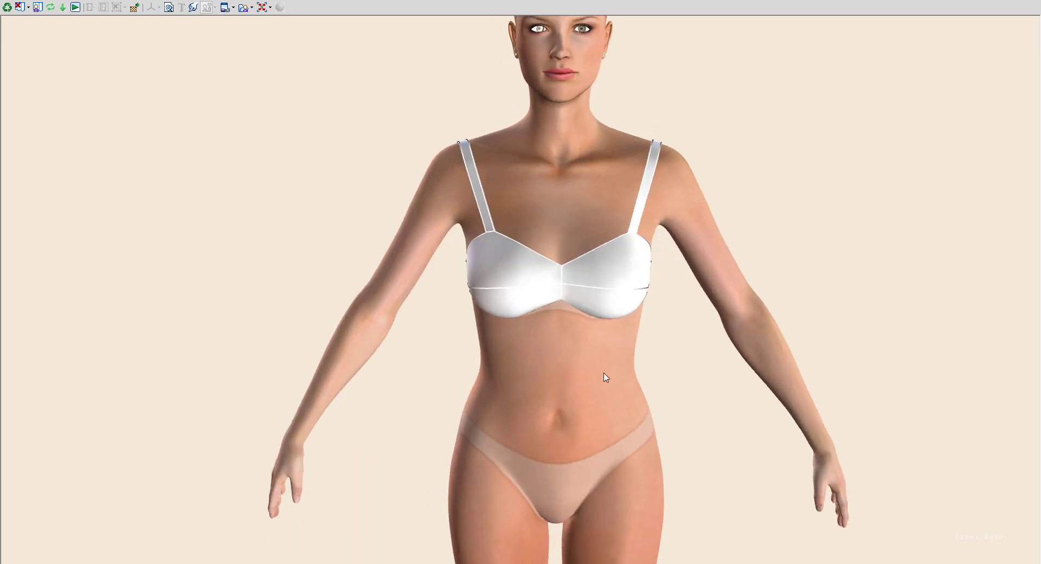
pyautogui.moveTo(606, 377); pyautogui.dragTo(573, 374)
pyautogui.moveTo(572, 325)
pyautogui.mouseDown()
pyautogui.moveTo(575, 341)
pyautogui.moveTo(604, 291)
pyautogui.mouseUp()
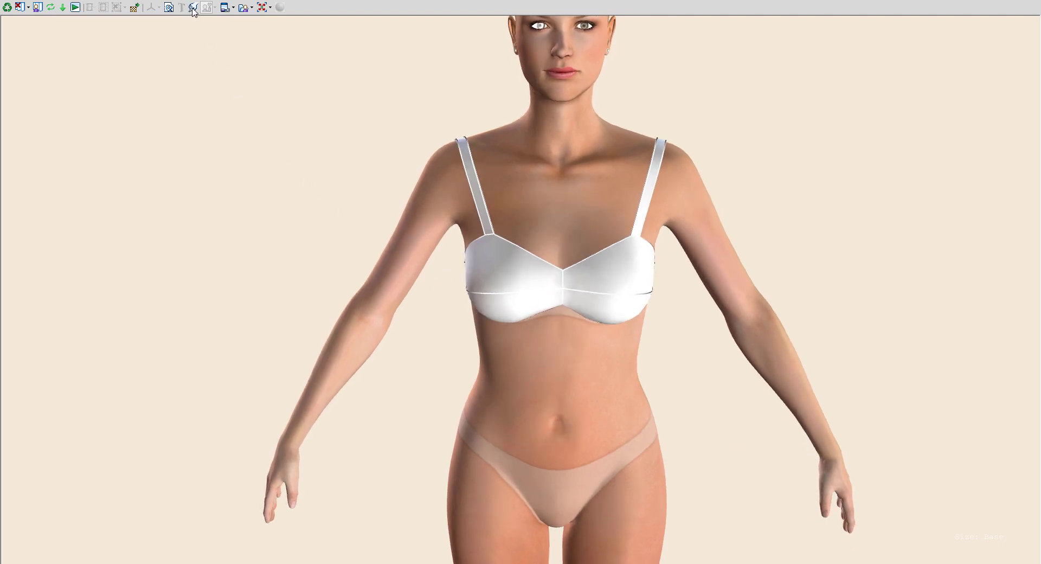
# Pull the left and right bra straps up onto Eva's shoulders with the cloth grab tool
pyautogui.moveTo(465, 155)
pyautogui.mouseDown()
pyautogui.moveTo(493, 140)
pyautogui.moveTo(487, 133)
pyautogui.mouseUp()
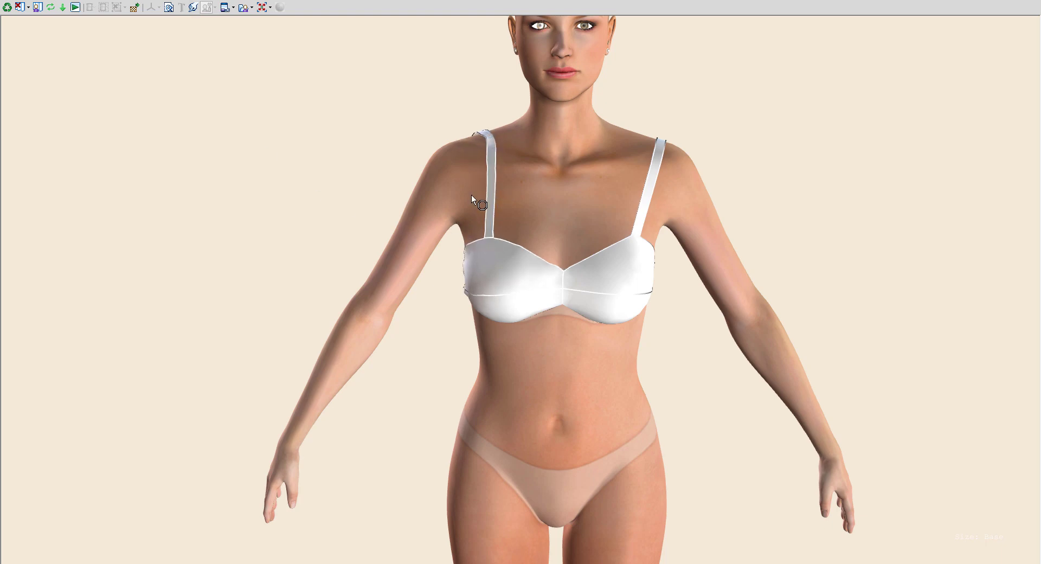
pyautogui.moveTo(471, 197)
pyautogui.mouseDown()
pyautogui.moveTo(542, 236)
pyautogui.moveTo(590, 239)
pyautogui.mouseUp()
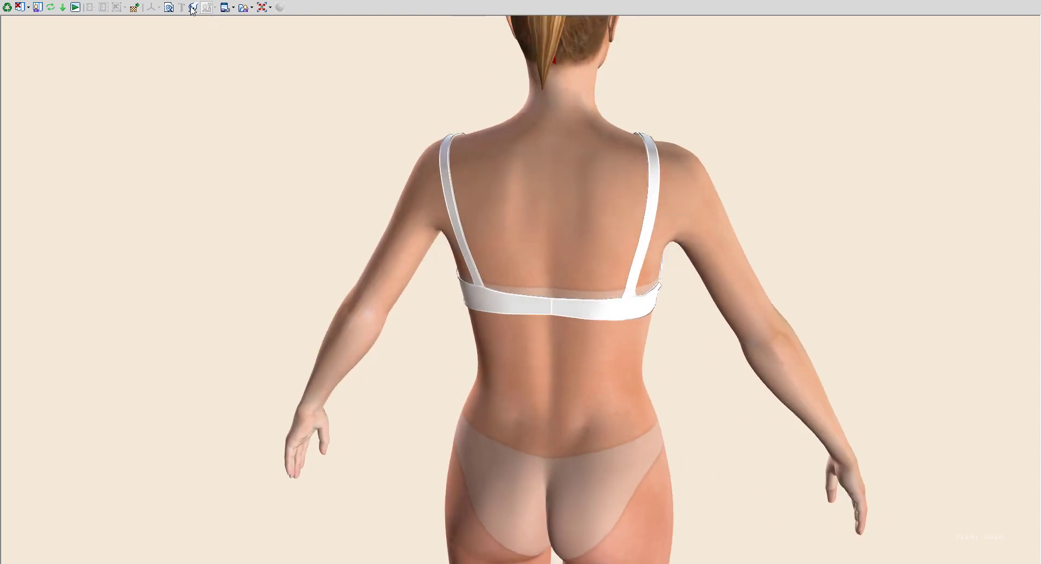
pyautogui.moveTo(652, 184)
pyautogui.mouseDown()
pyautogui.moveTo(648, 238)
pyautogui.moveTo(641, 236)
pyautogui.mouseUp()
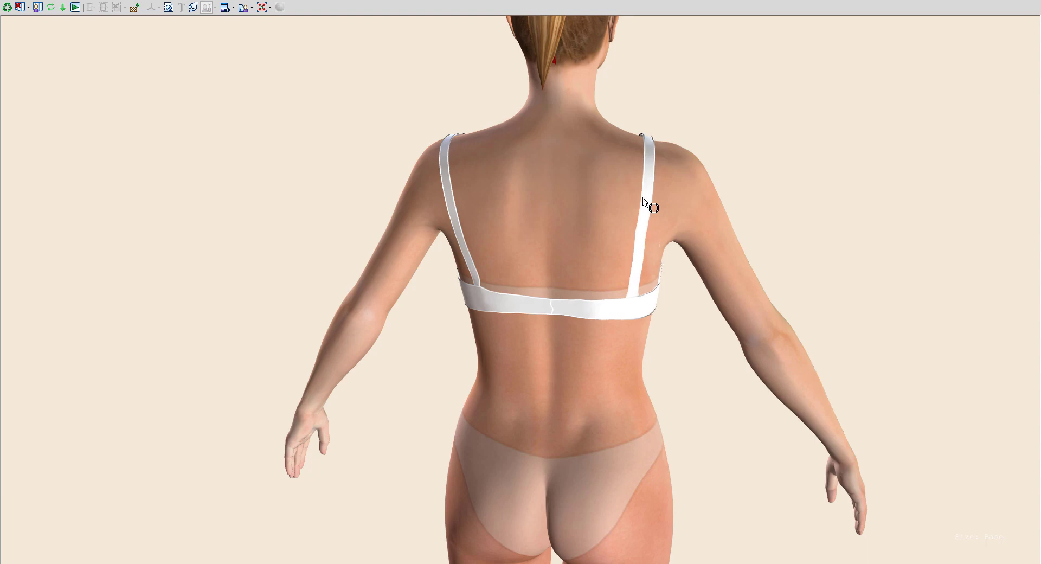
pyautogui.moveTo(642, 193); pyautogui.dragTo(647, 138)
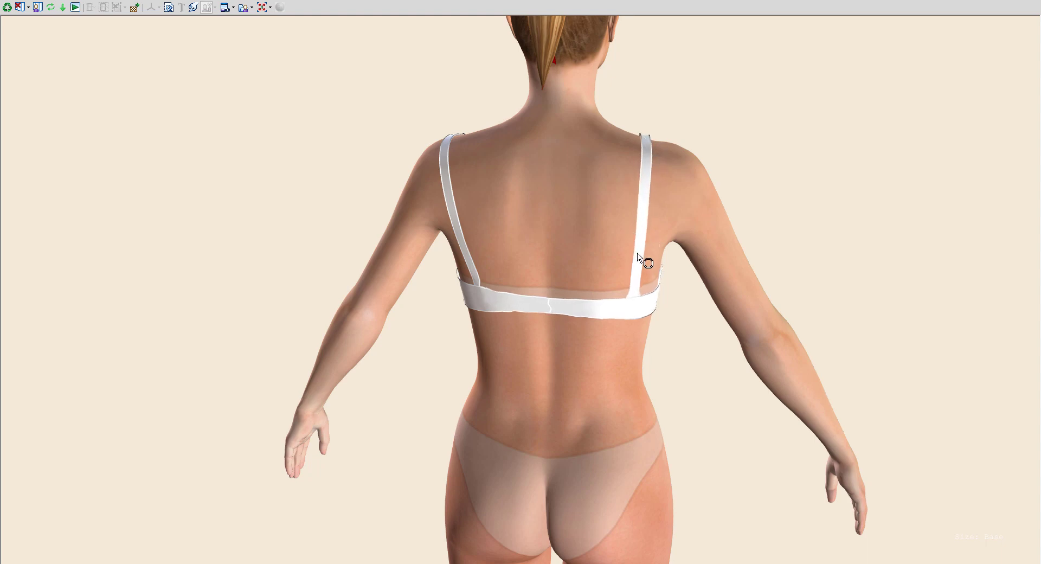
# Orbit around Eva to check the straps from side and back, then restore the docked 3D layout
pyautogui.moveTo(571, 377)
pyautogui.mouseDown(button='right')
pyautogui.moveTo(587, 378)
pyautogui.moveTo(580, 359)
pyautogui.mouseUp(button='right')
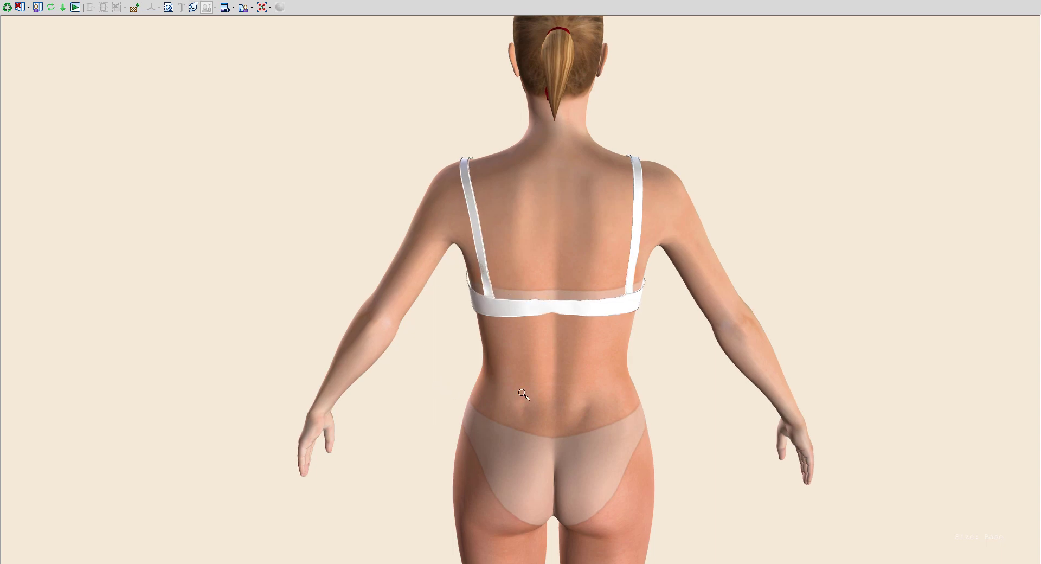
pyautogui.moveTo(532, 287)
pyautogui.mouseDown(button='right')
pyautogui.moveTo(601, 397)
pyautogui.moveTo(628, 390)
pyautogui.mouseUp(button='right')
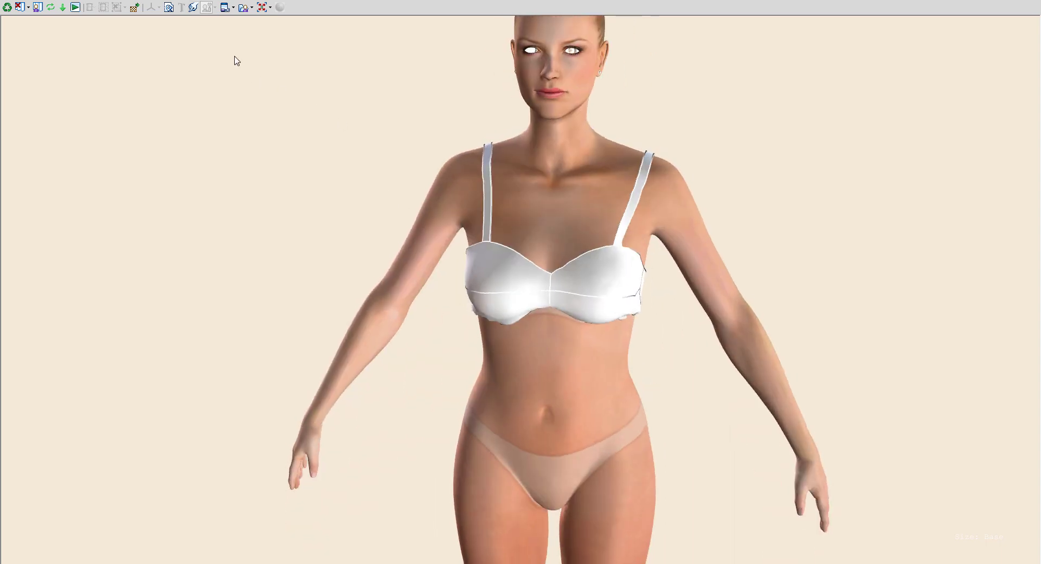
pyautogui.click(192, 7)
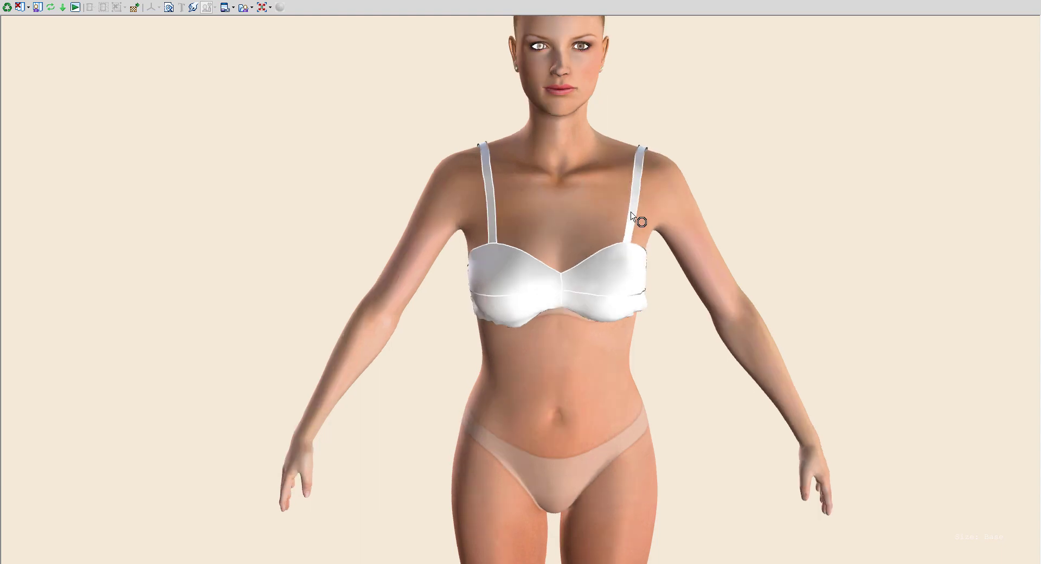
pyautogui.moveTo(628, 201); pyautogui.dragTo(686, 400)
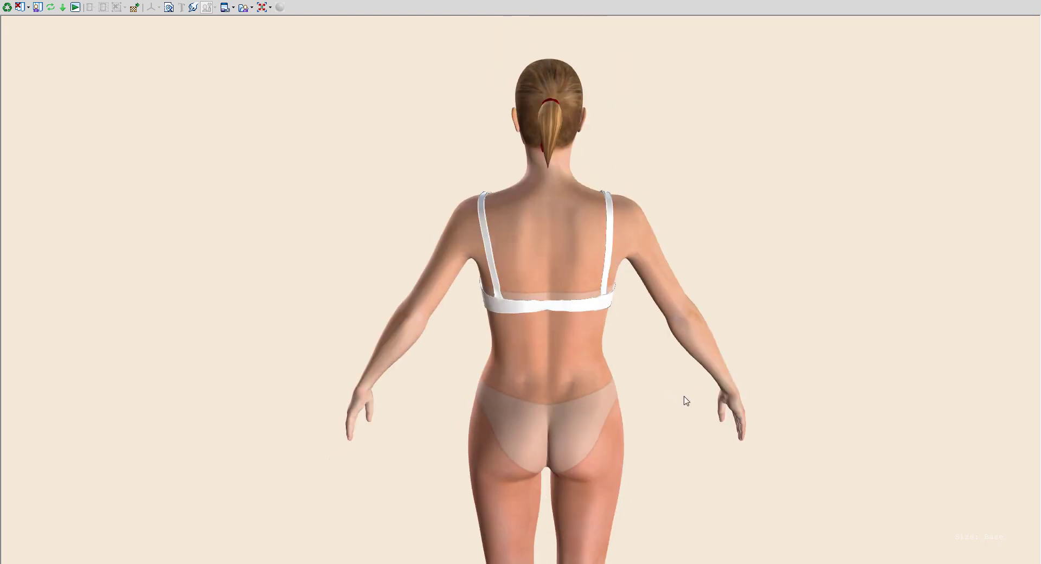
pyautogui.click(193, 7)
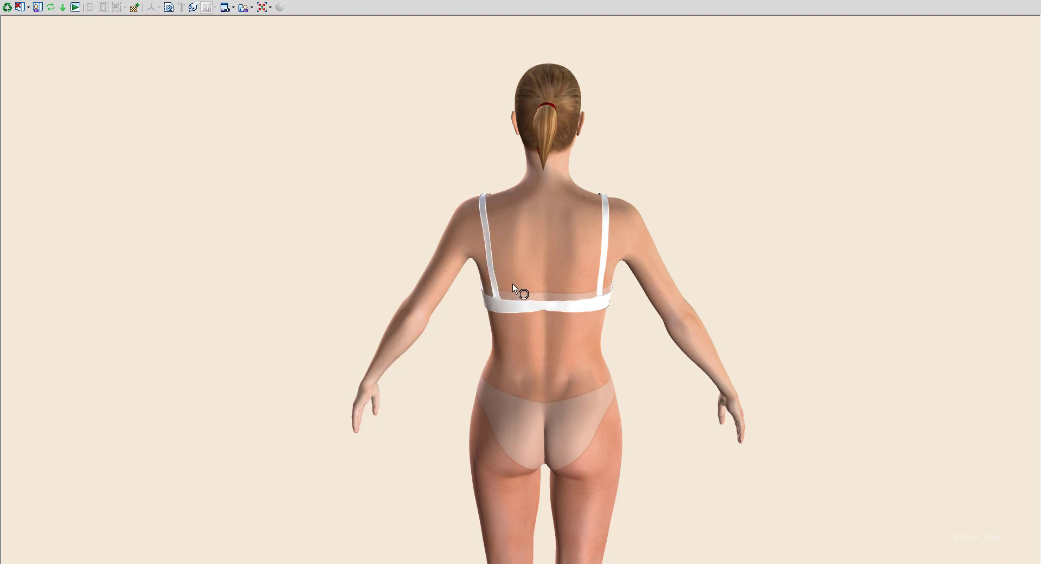
pyautogui.moveTo(538, 279); pyautogui.dragTo(660, 400, button='middle')
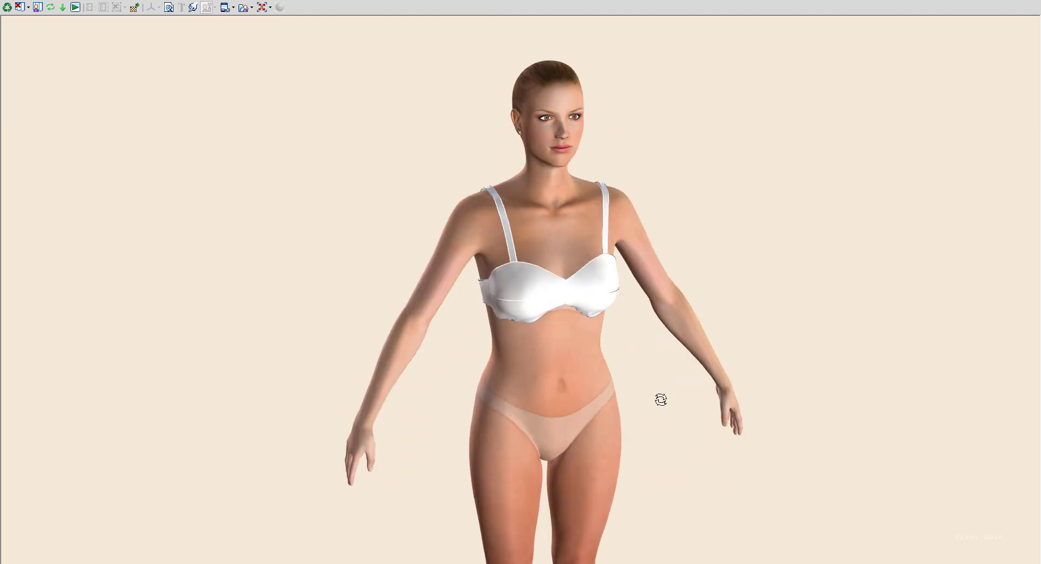
pyautogui.click(262, 7)
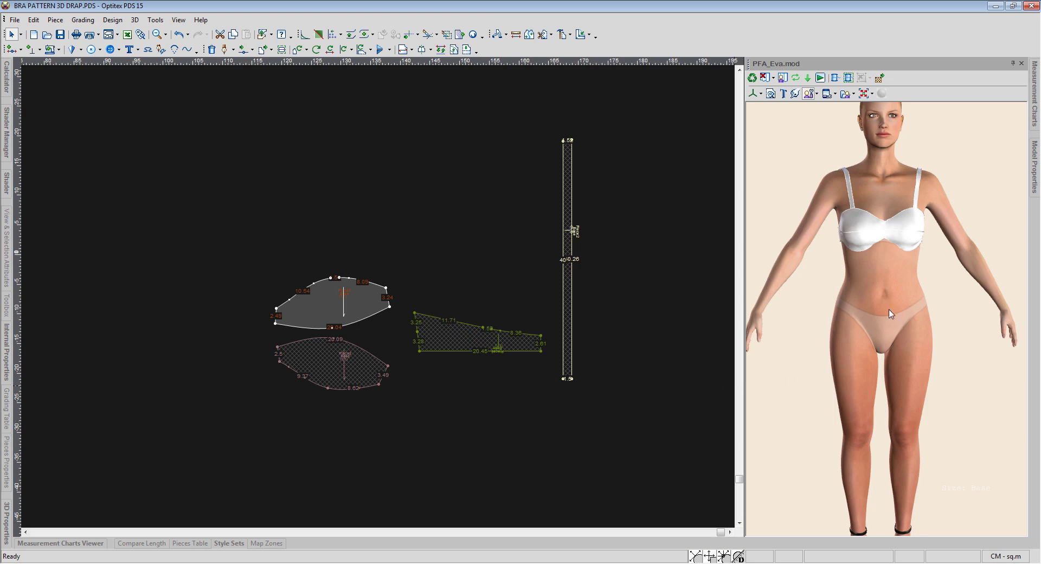
# Try the black fabric image as a texture layer on the bra's shader
pyautogui.click(7, 183)
pyautogui.click(24, 126)
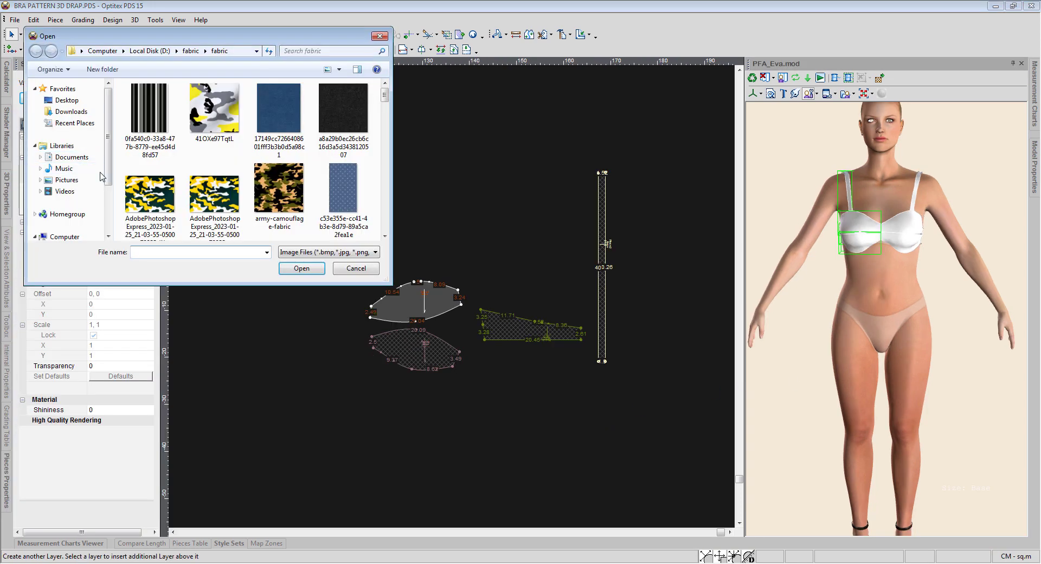
pyautogui.click(343, 114)
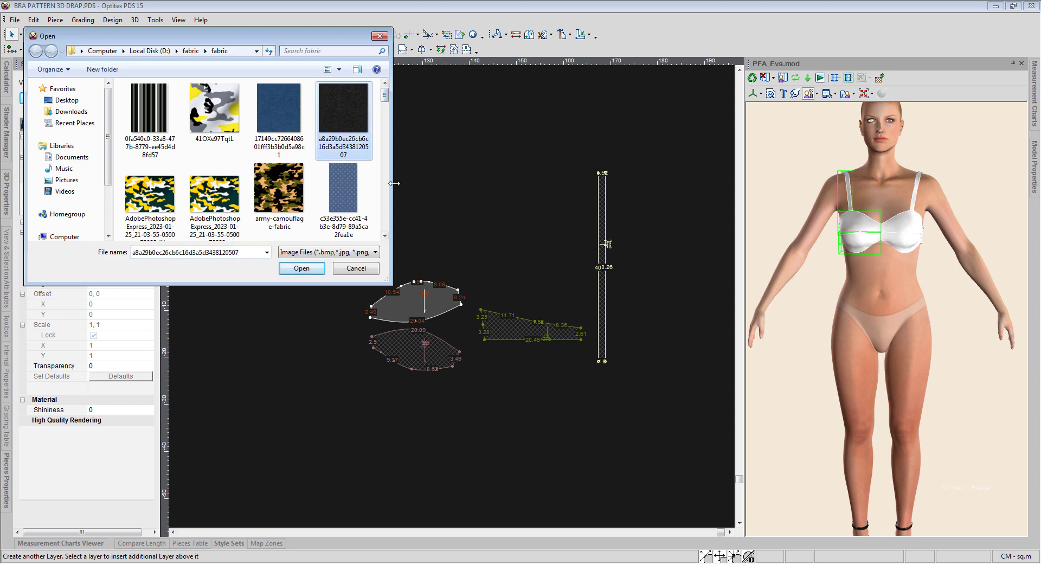
pyautogui.click(301, 266)
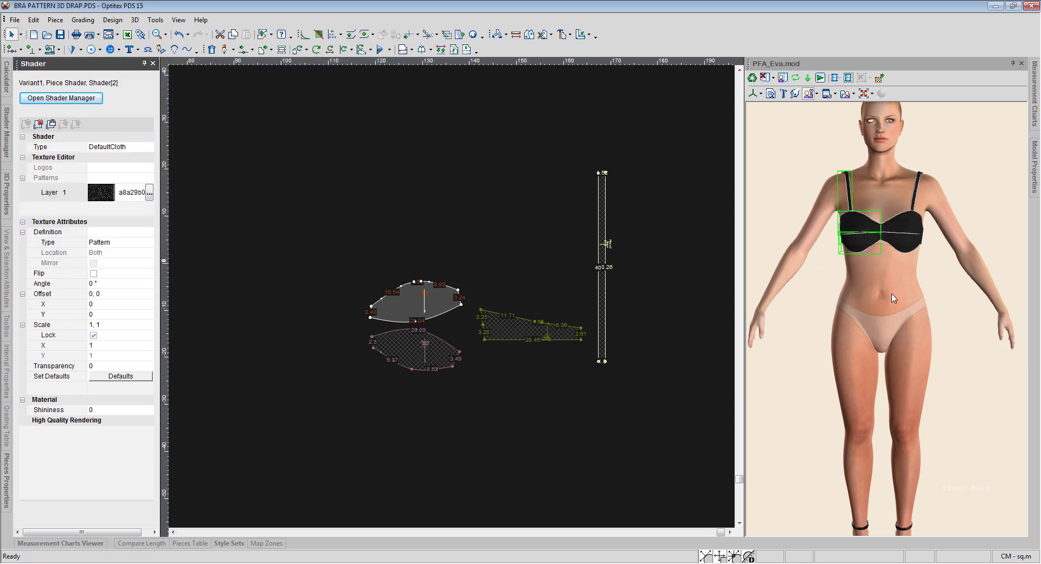
# Swap the black layer for the blue denim fabric and zoom in to inspect it
pyautogui.click(39, 123)
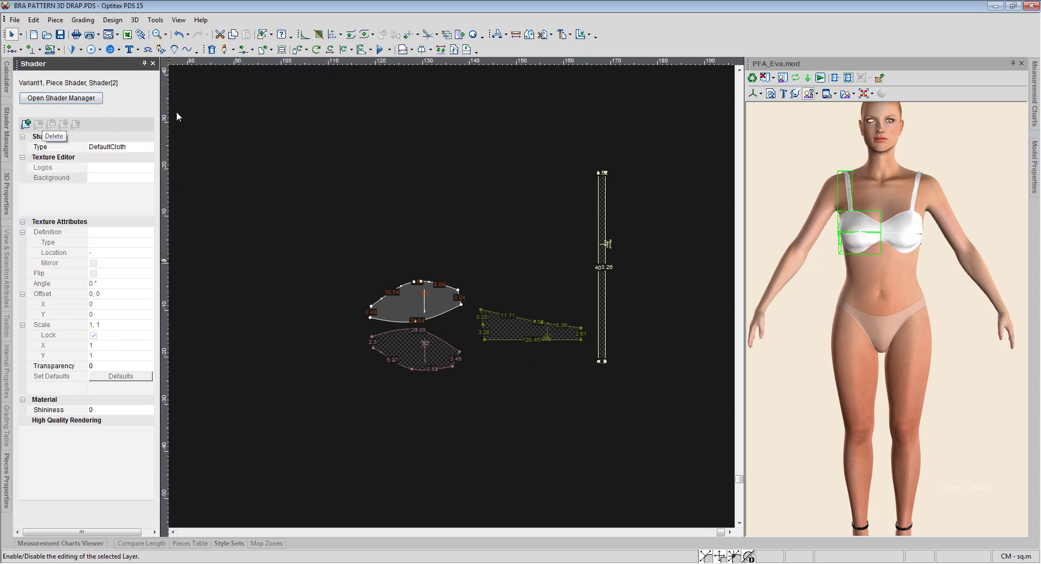
pyautogui.click(25, 123)
pyautogui.click(280, 108)
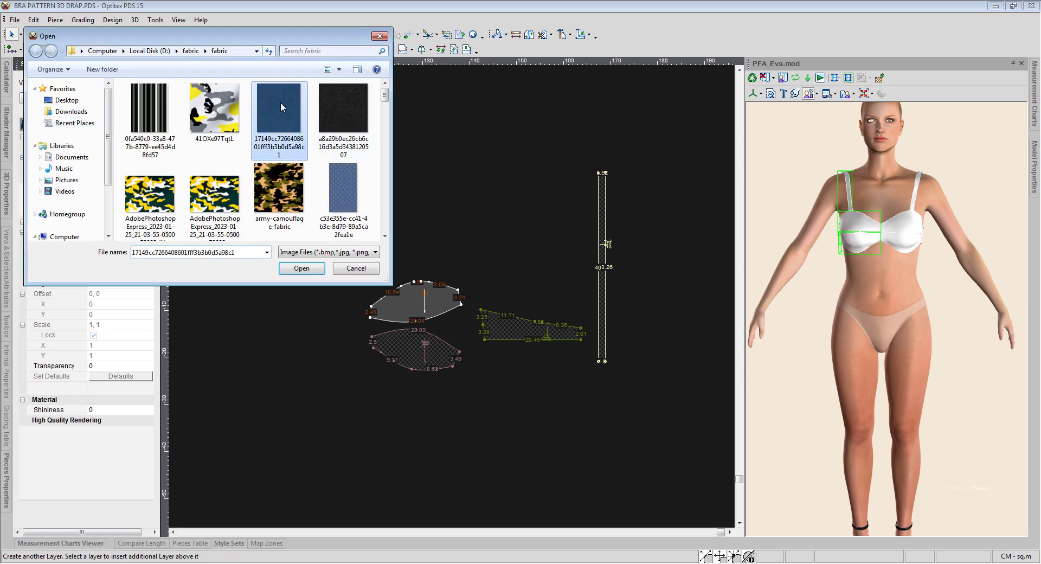
pyautogui.click(303, 268)
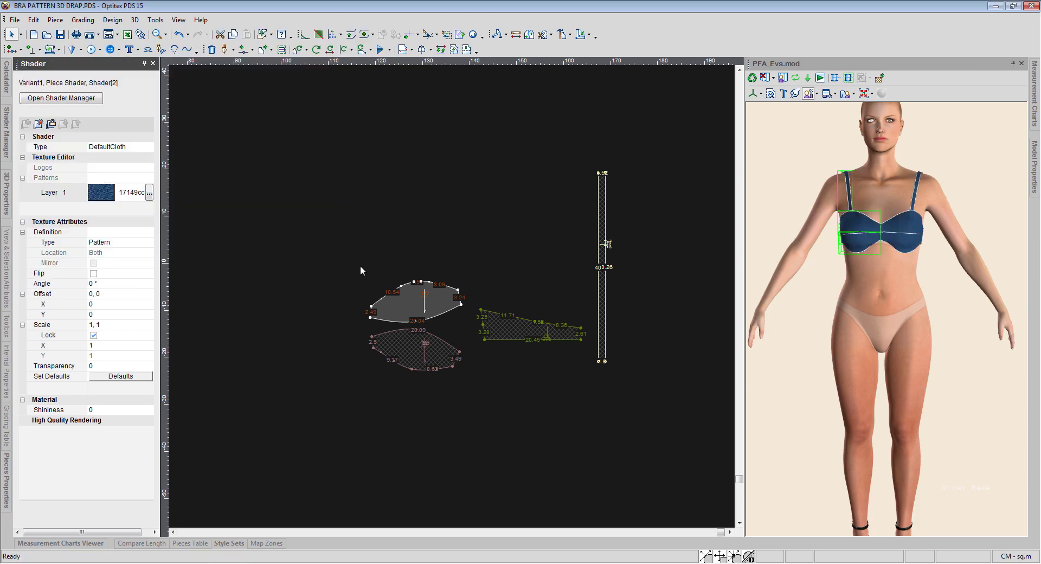
pyautogui.moveTo(878, 302)
pyautogui.mouseDown()
pyautogui.moveTo(916, 317)
pyautogui.moveTo(829, 316)
pyautogui.moveTo(842, 292)
pyautogui.moveTo(929, 309)
pyautogui.moveTo(864, 329)
pyautogui.mouseUp()
pyautogui.scroll(-5, 896, 305)
pyautogui.scroll(2, 868, 334)
pyautogui.scroll(2, 879, 342)
pyautogui.scroll(2, 890, 350)
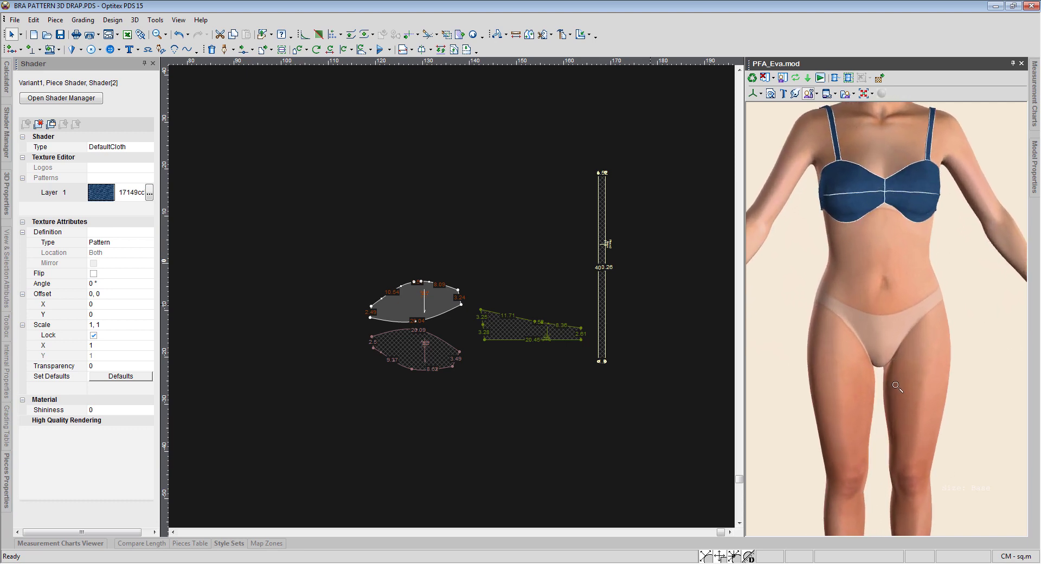
pyautogui.scroll(-1, 898, 356)
pyautogui.scroll(-1, 898, 356)
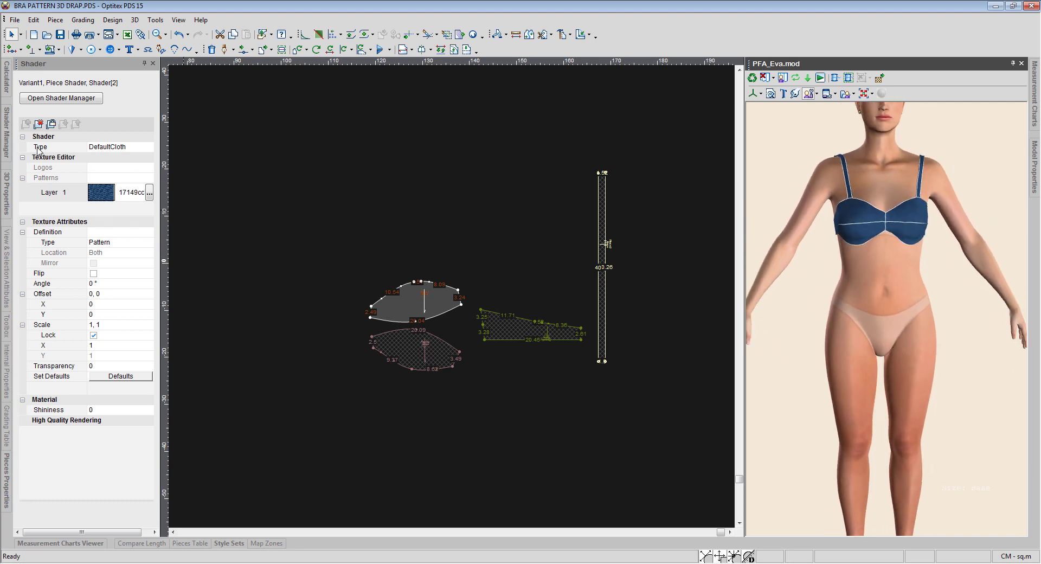
# Replace the denim layer with the W80708 navy woven fabric image
pyautogui.click(39, 125)
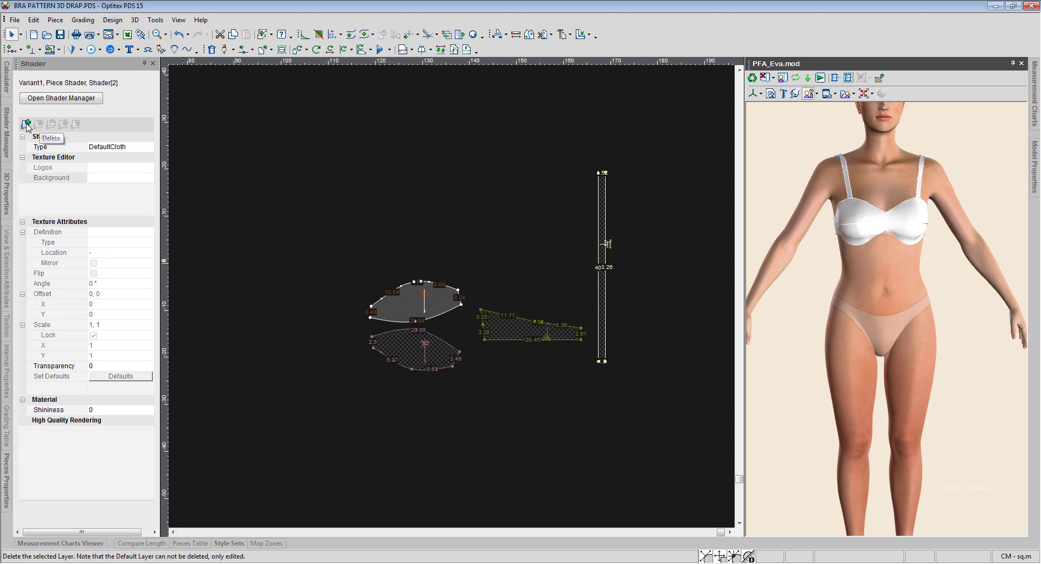
pyautogui.click(26, 125)
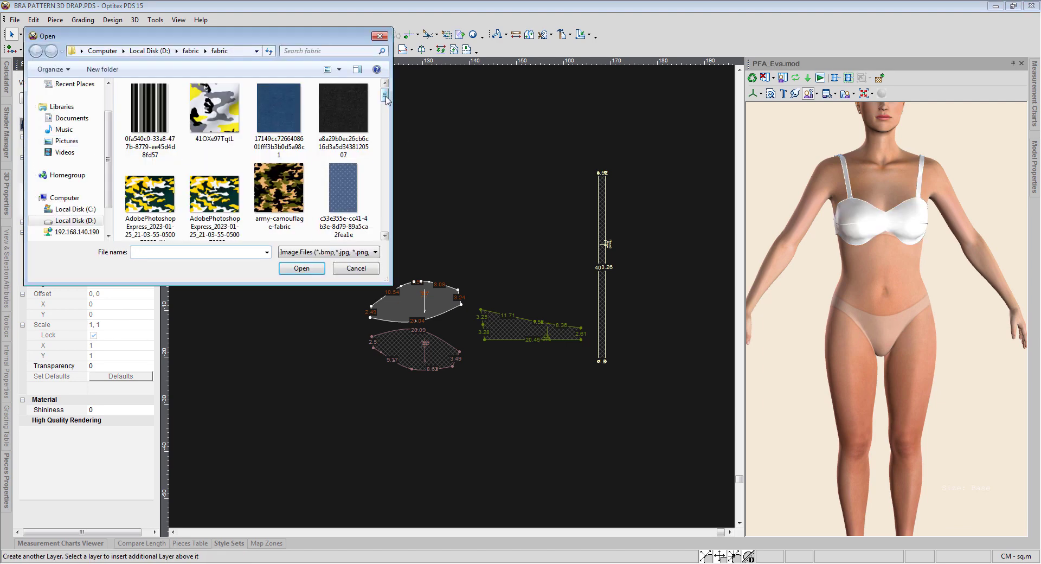
pyautogui.moveTo(386, 99); pyautogui.dragTo(387, 115)
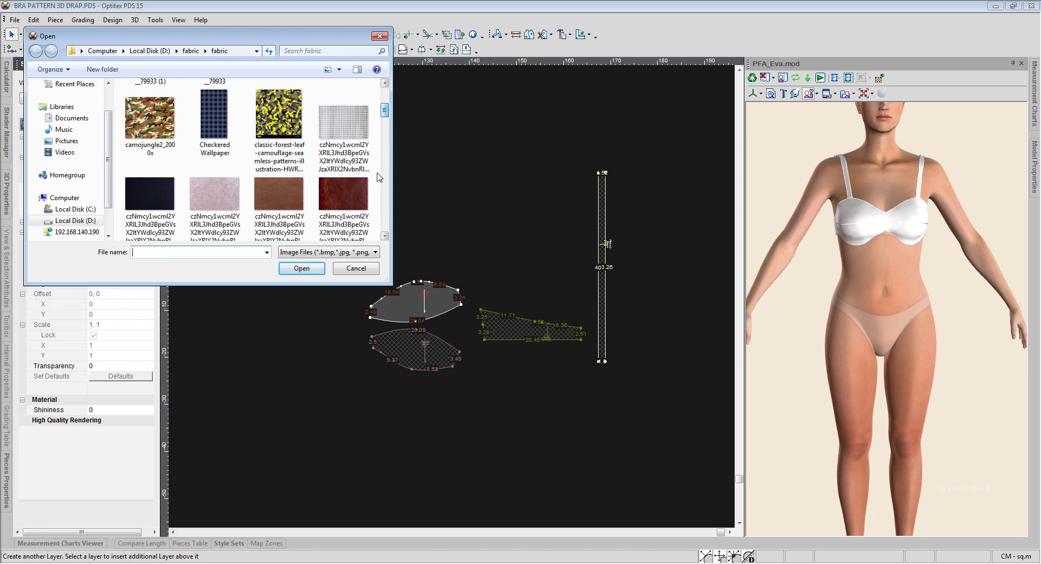
pyautogui.click(344, 217)
pyautogui.scroll(-5, 304, 206)
pyautogui.click(279, 184)
pyautogui.press('Return')
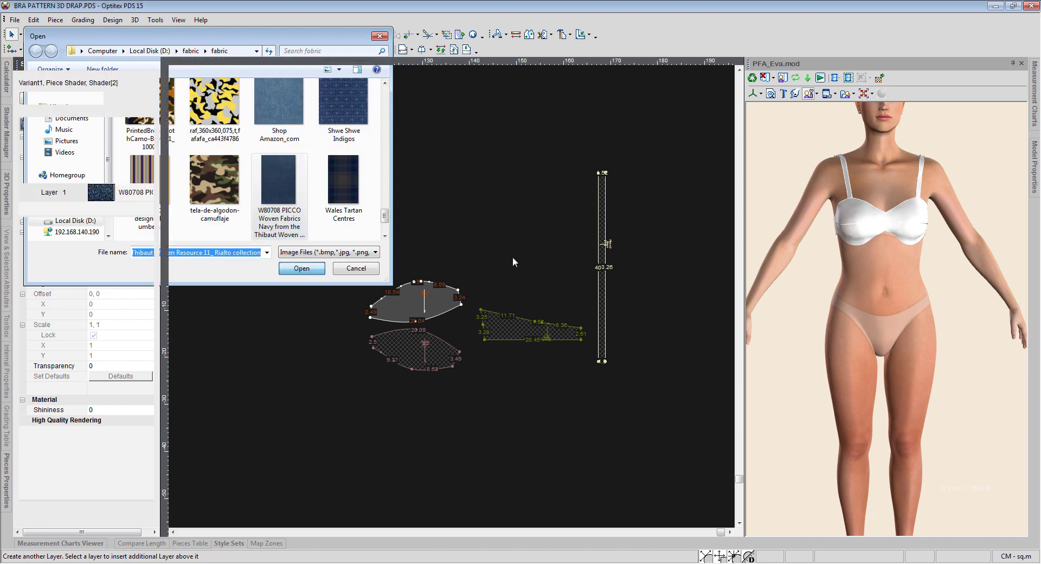
pyautogui.scroll(5, 808, 265)
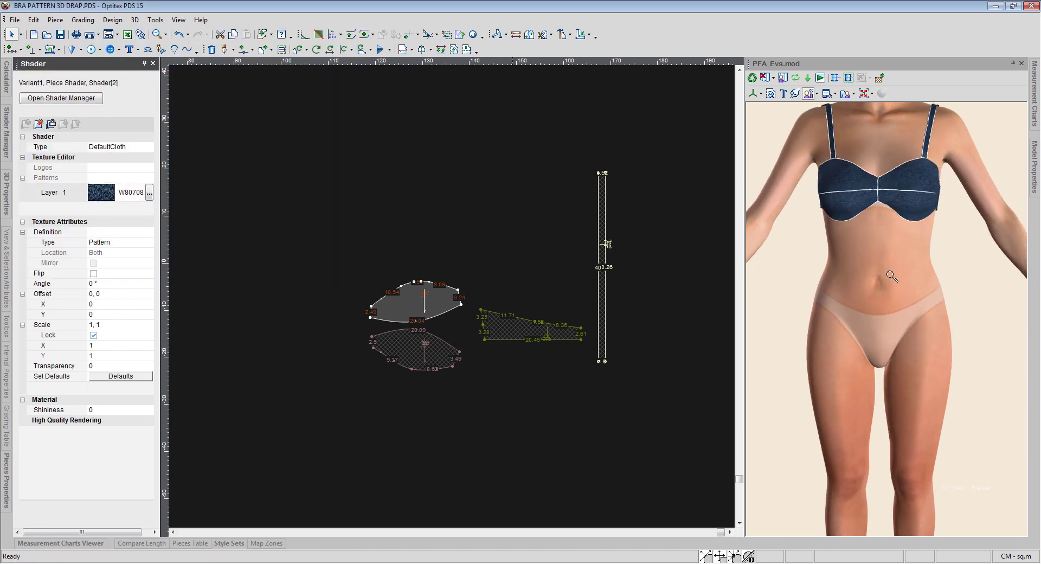
# Inspect the navy-textured bra in full-screen 3D, then delete its texture layer
pyautogui.click(864, 93)
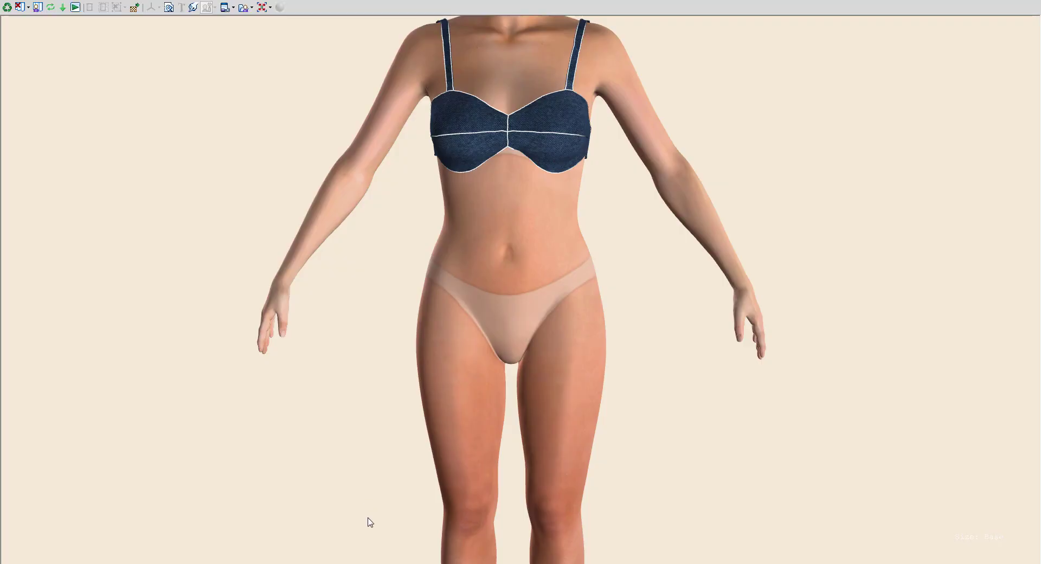
pyautogui.scroll(-5, 515, 169)
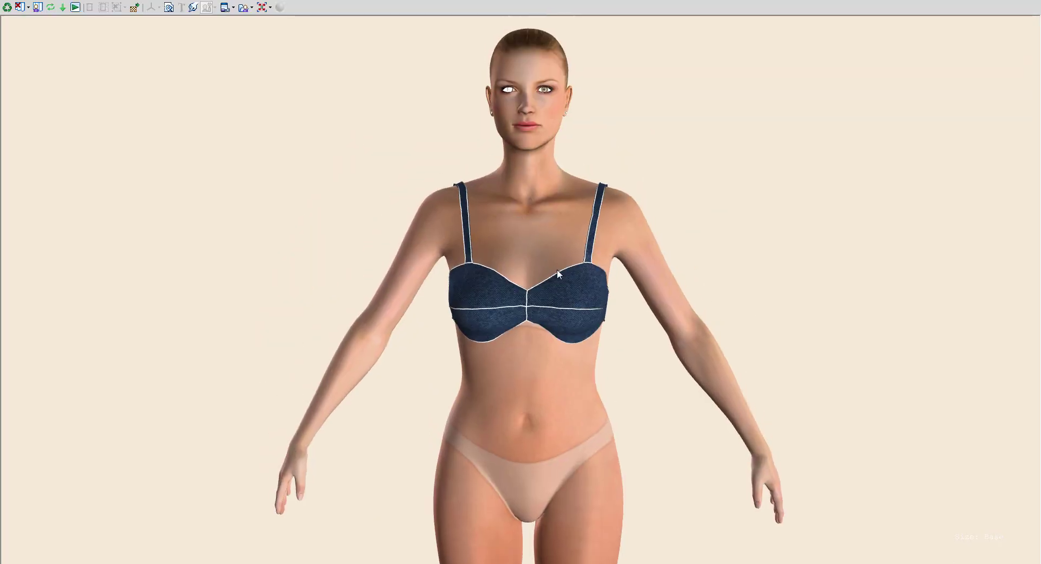
pyautogui.moveTo(557, 274)
pyautogui.mouseDown()
pyautogui.moveTo(612, 296)
pyautogui.moveTo(530, 333)
pyautogui.mouseUp()
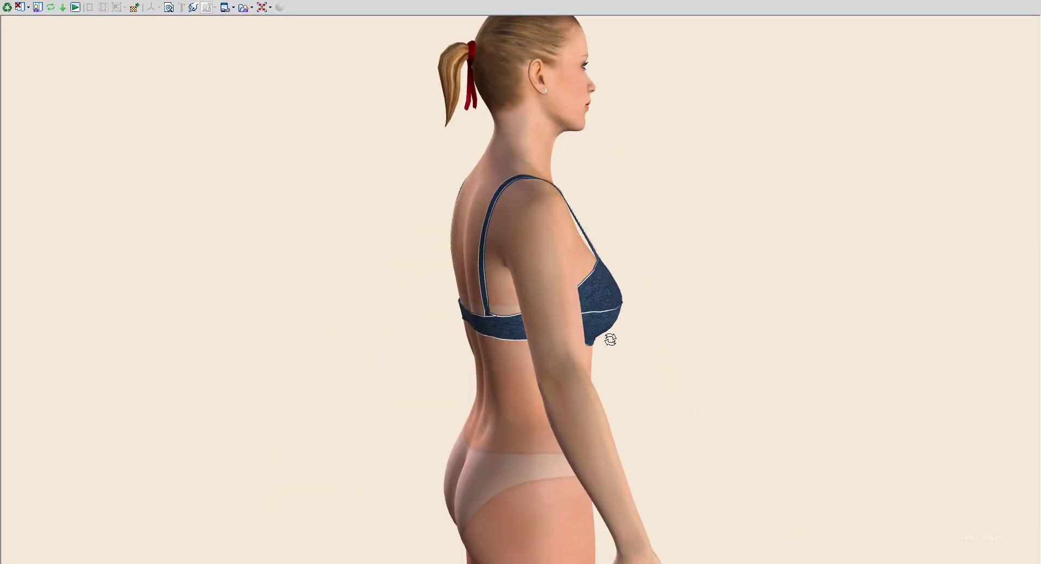
pyautogui.moveTo(609, 340)
pyautogui.mouseDown()
pyautogui.moveTo(669, 344)
pyautogui.moveTo(586, 333)
pyautogui.moveTo(482, 340)
pyautogui.mouseUp()
pyautogui.click(262, 7)
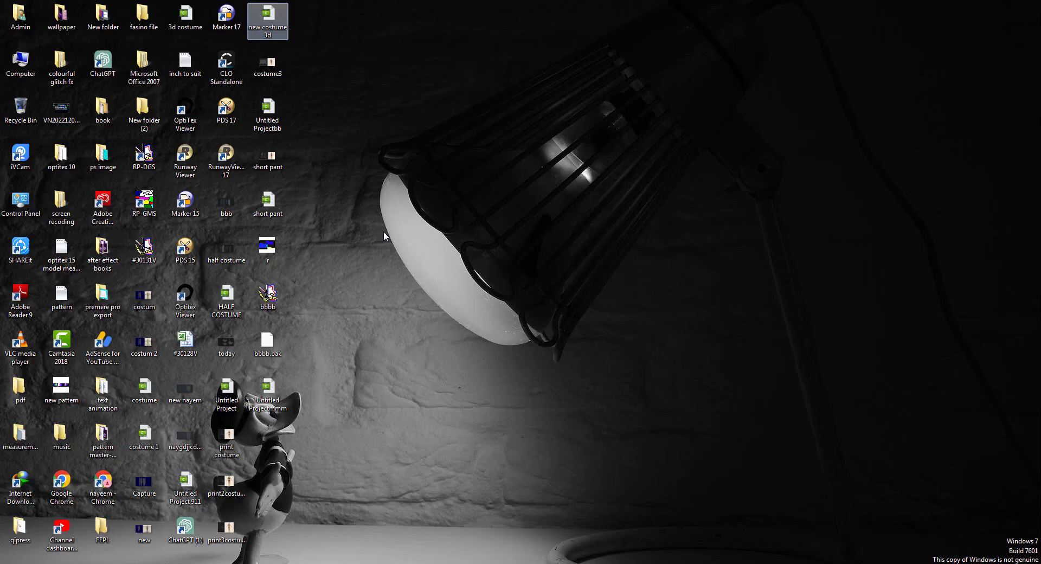
pyautogui.click(34, 124)
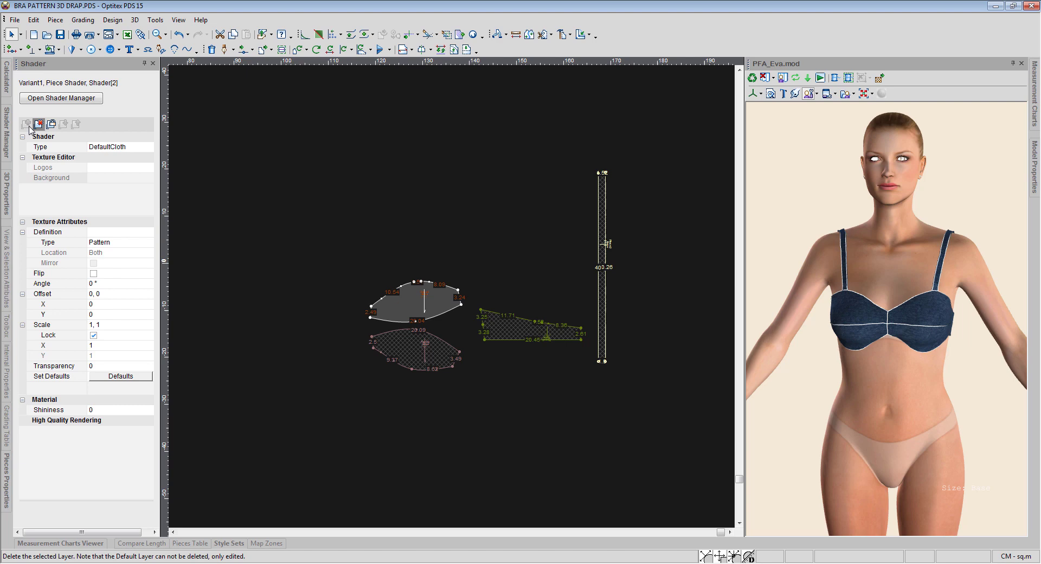
# Try the pink fabric image on the bra, then remove that layer
pyautogui.click(121, 156)
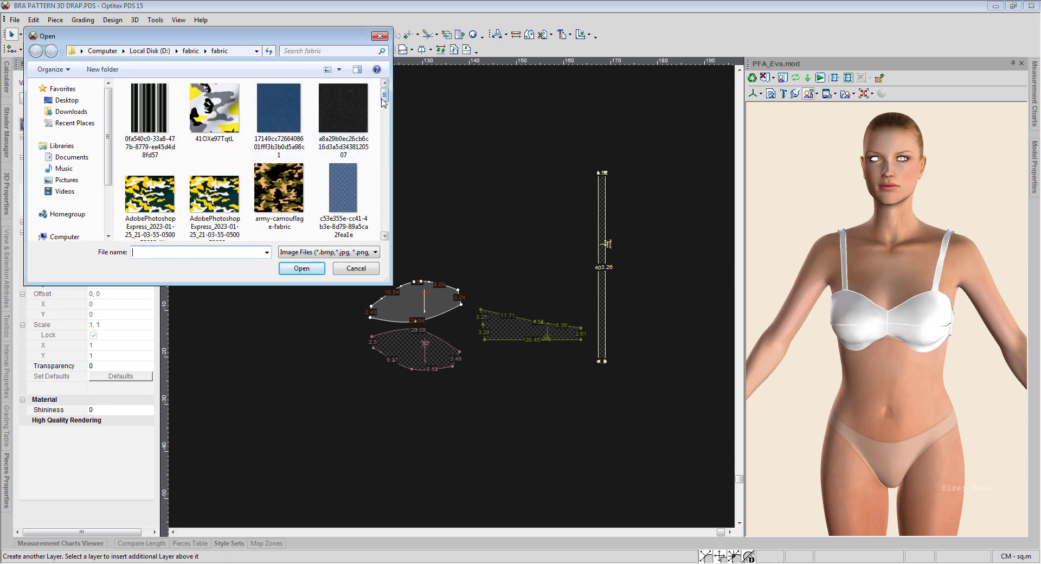
pyautogui.click(358, 114)
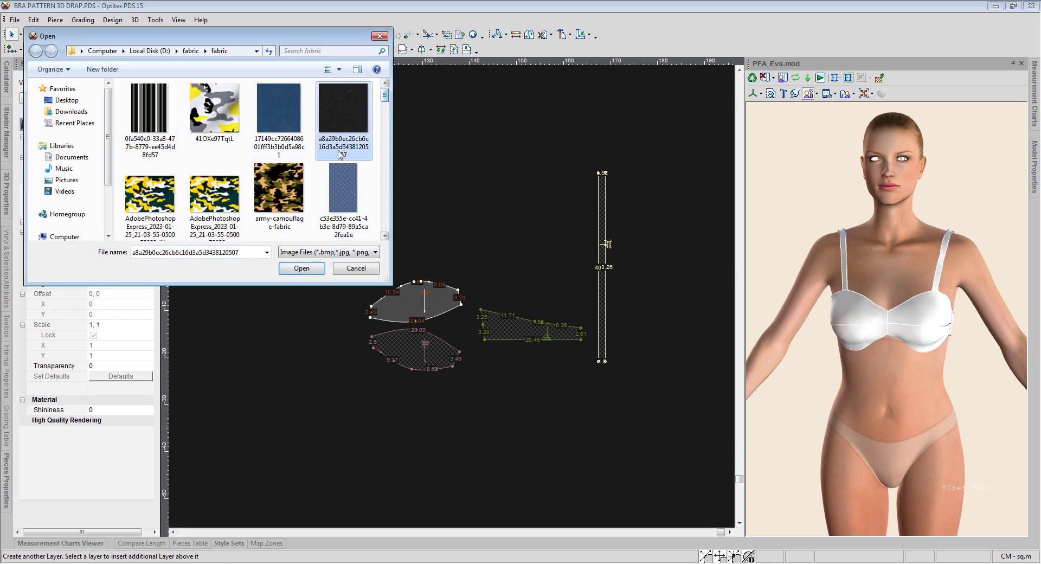
pyautogui.scroll(-5, 340, 155)
pyautogui.click(216, 195)
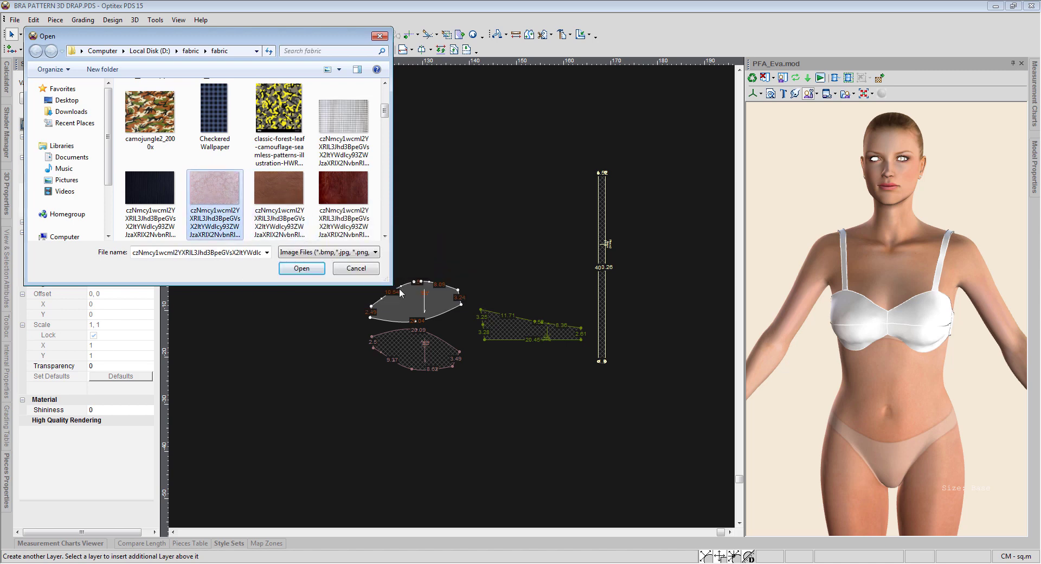
pyautogui.click(301, 268)
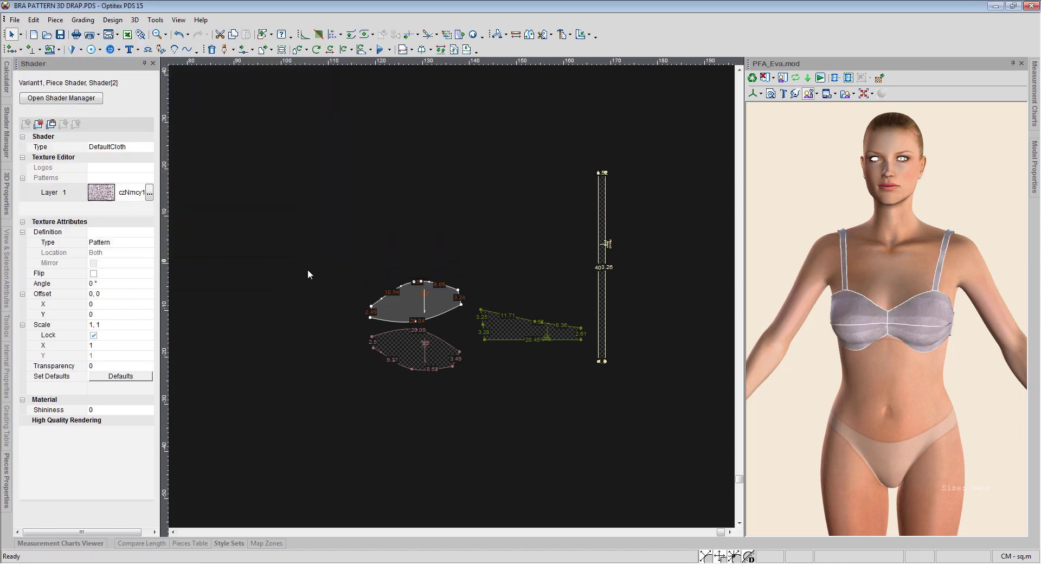
pyautogui.click(38, 124)
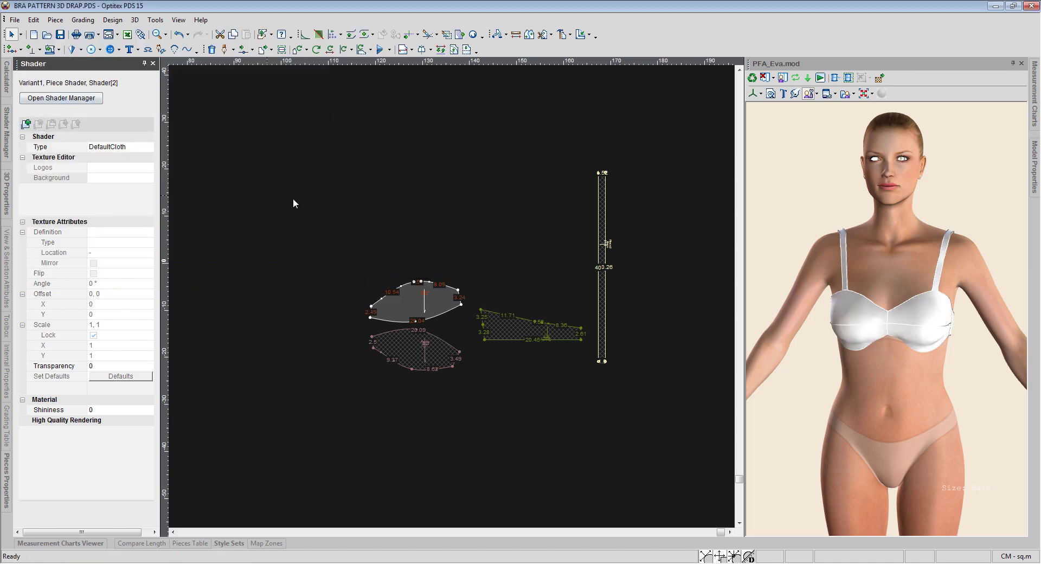
# Add a new texture layer using the Shwe Shwe Indigos fabric image
pyautogui.click(25, 123)
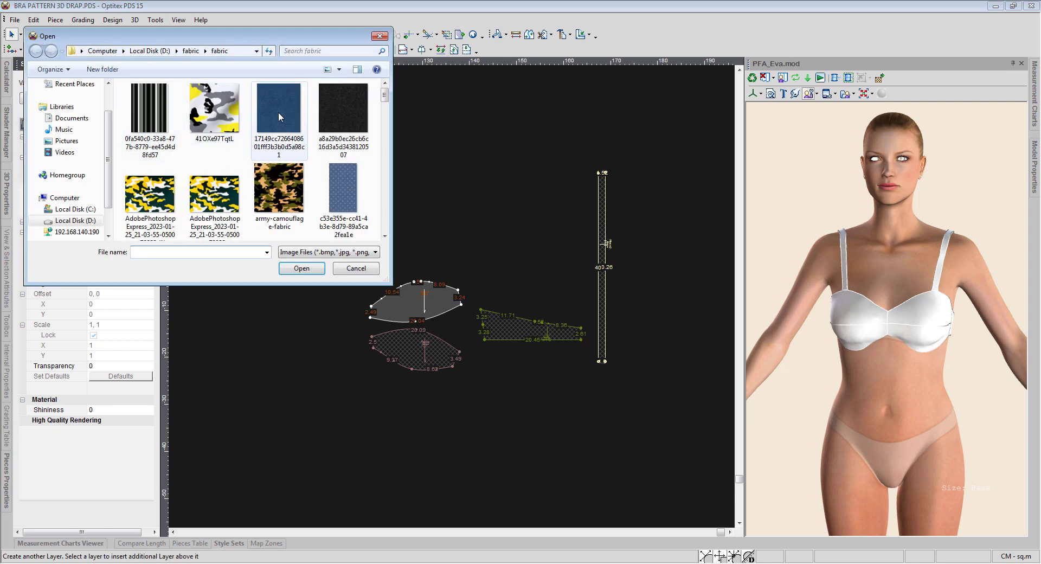
pyautogui.click(333, 117)
pyautogui.scroll(-1, 334, 122)
pyautogui.scroll(-1, 336, 130)
pyautogui.scroll(-1, 338, 138)
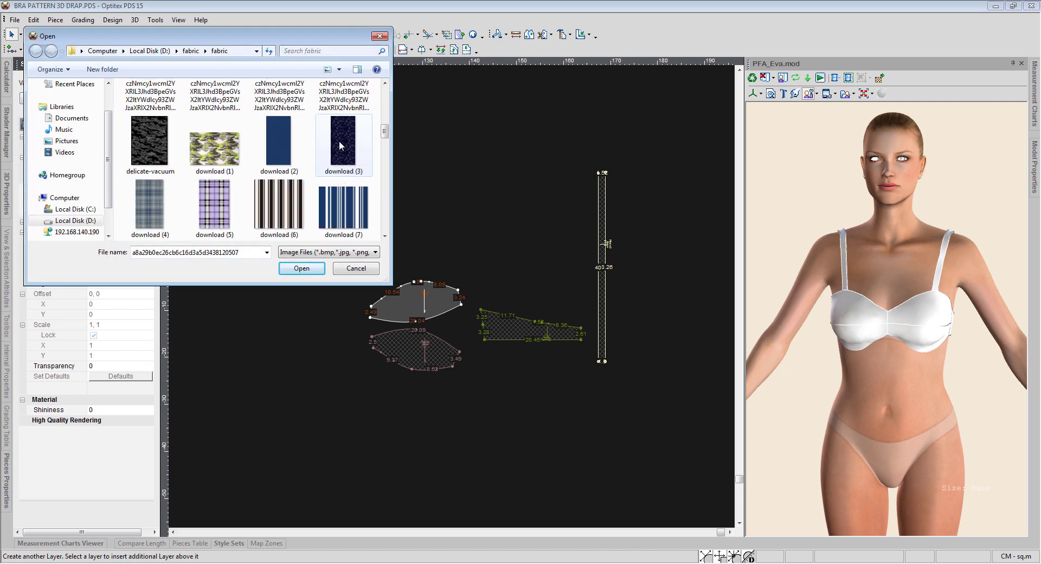
pyautogui.scroll(-1, 340, 141)
pyautogui.scroll(-2, 342, 173)
pyautogui.click(341, 185)
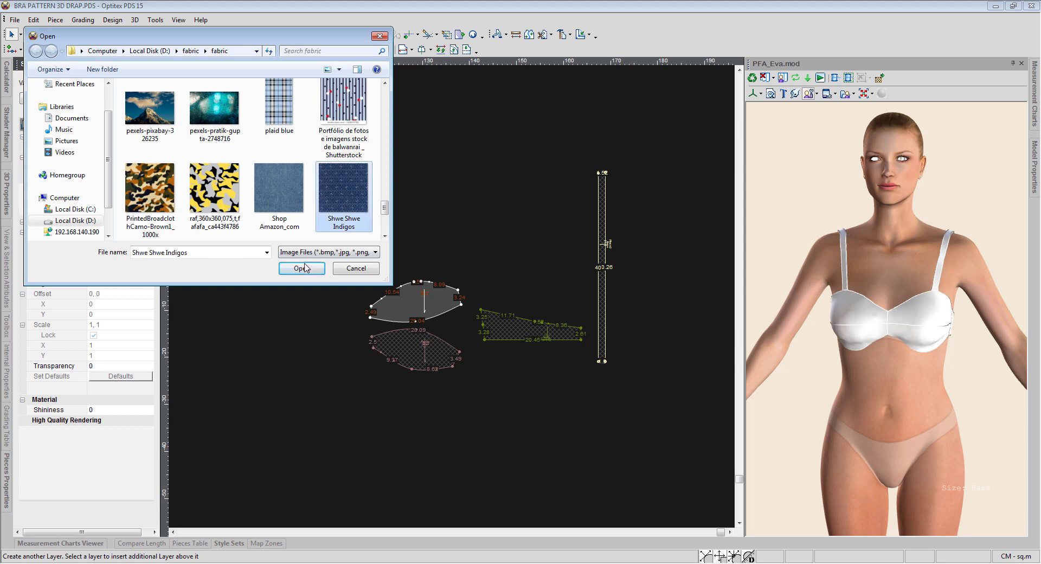
pyautogui.click(312, 271)
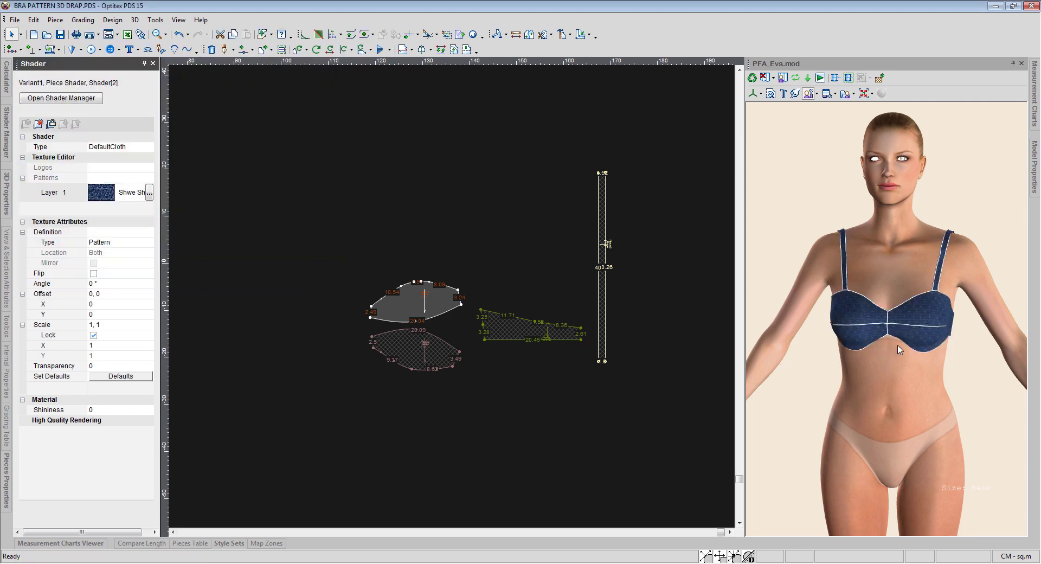
# Apply the turquoise image to the Stitch shader, orbit to check the seams, and collapse the panels
pyautogui.scroll(3, 899, 349)
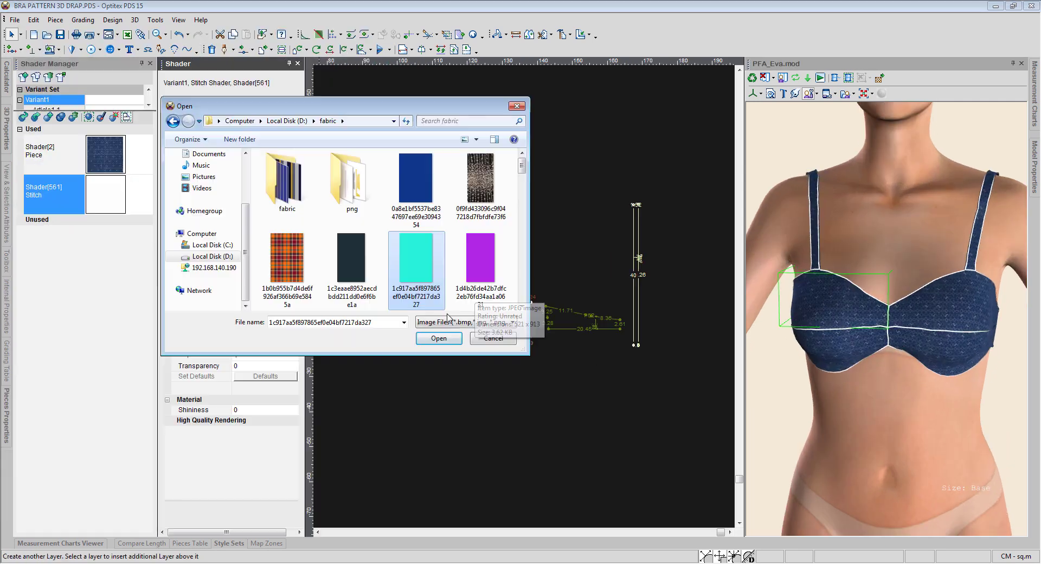
pyautogui.click(436, 340)
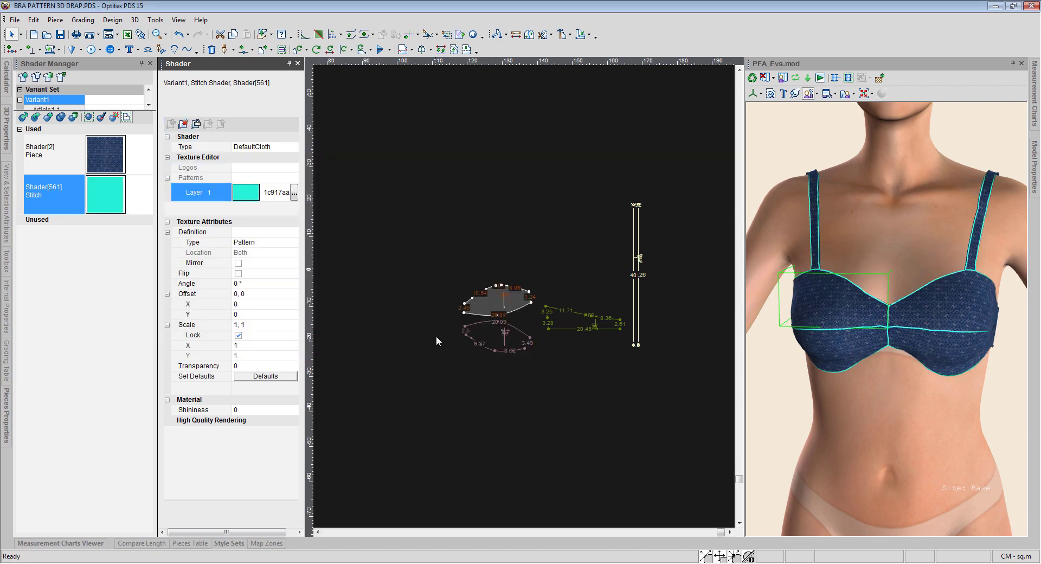
pyautogui.scroll(-3, 872, 391)
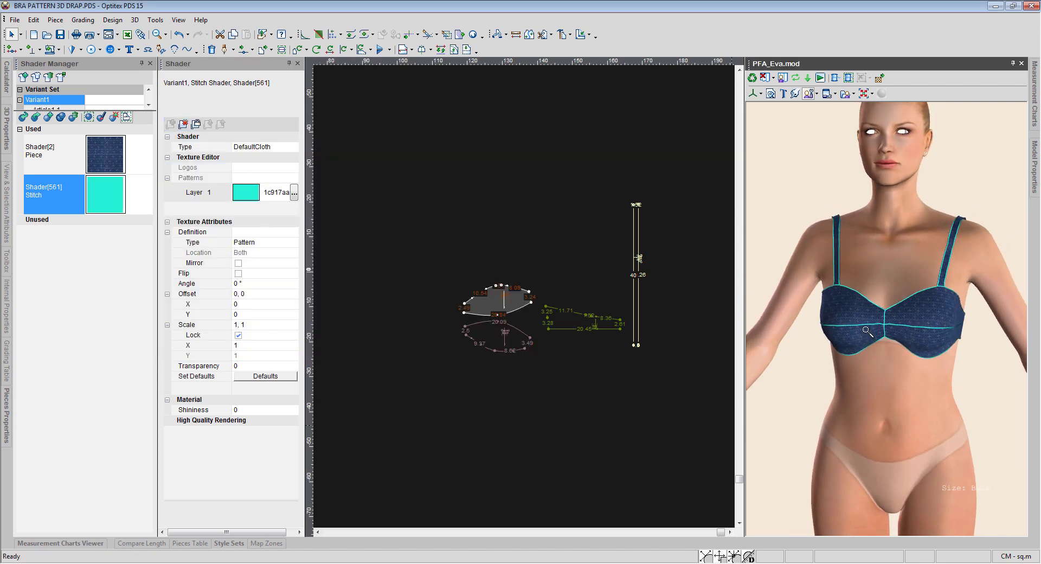
pyautogui.moveTo(885, 293)
pyautogui.mouseDown()
pyautogui.moveTo(954, 390)
pyautogui.moveTo(669, 366)
pyautogui.mouseUp()
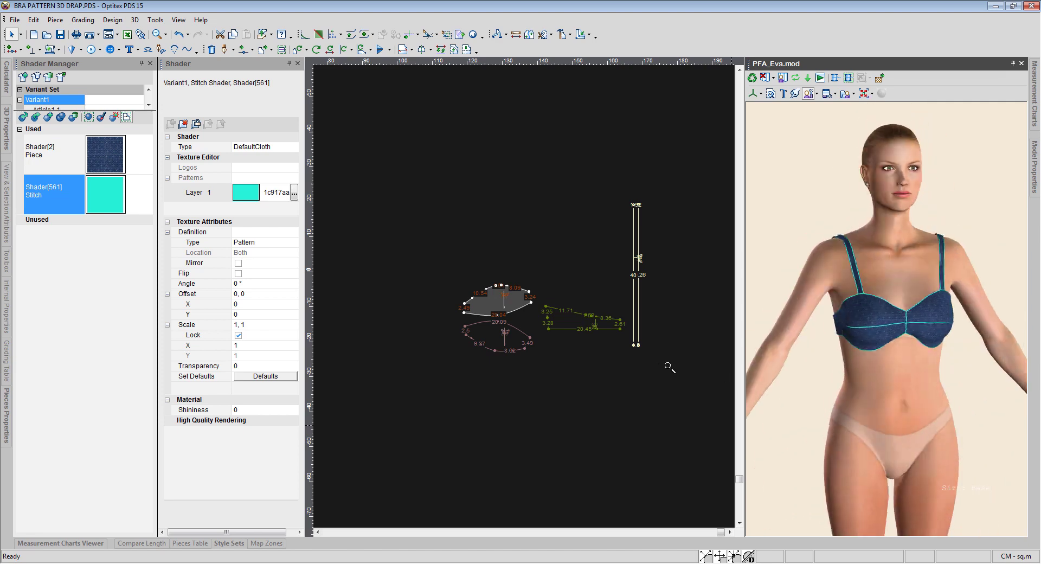
pyautogui.click(909, 439)
pyautogui.scroll(-1, 905, 442)
# Reframe the bra in 3D and the pattern pieces, then drag the splitter left to enlarge the 3D pane
pyautogui.scroll(-1, 905, 443)
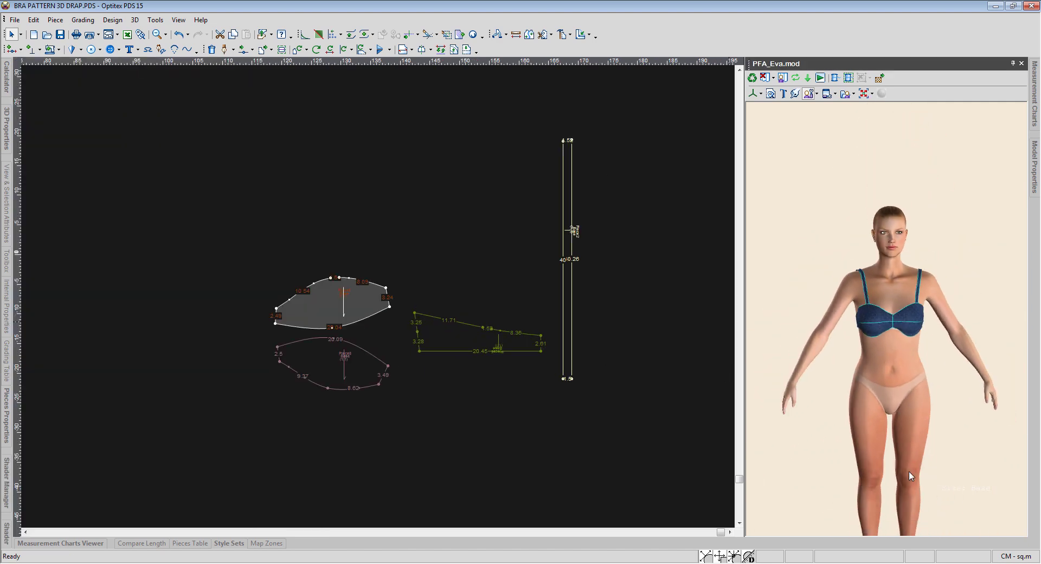
pyautogui.scroll(-2, 899, 430)
pyautogui.scroll(-1, 900, 430)
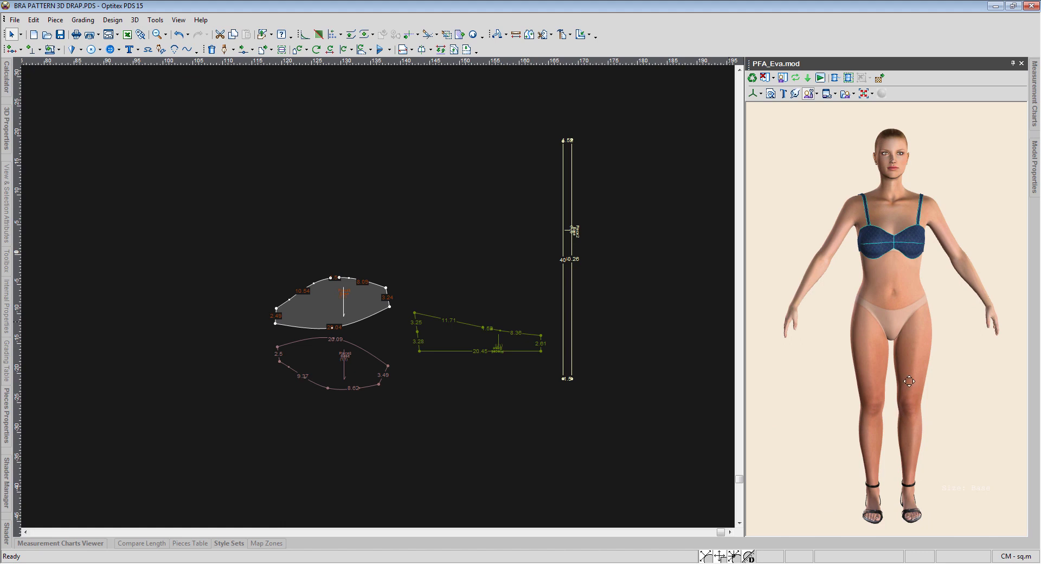
pyautogui.scroll(1, 915, 316)
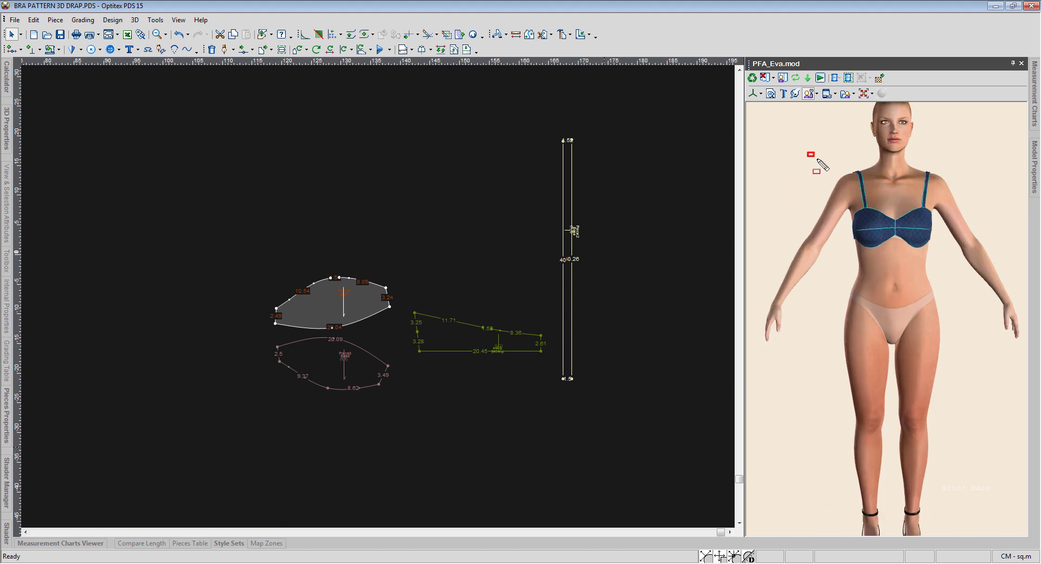
pyautogui.moveTo(808, 152); pyautogui.dragTo(974, 269)
pyautogui.moveTo(207, 134); pyautogui.dragTo(654, 415)
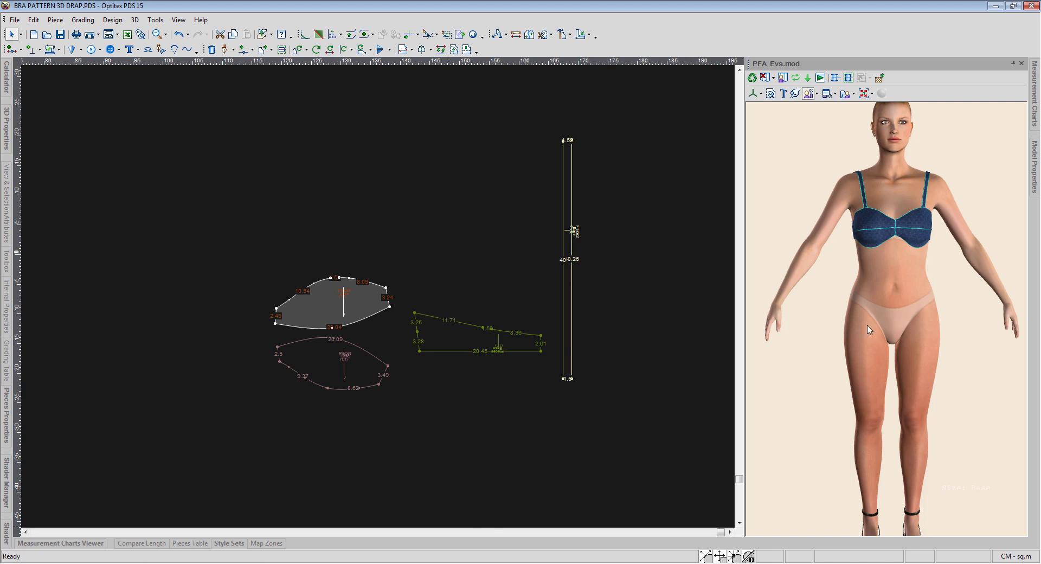
pyautogui.moveTo(745, 244); pyautogui.dragTo(667, 254)
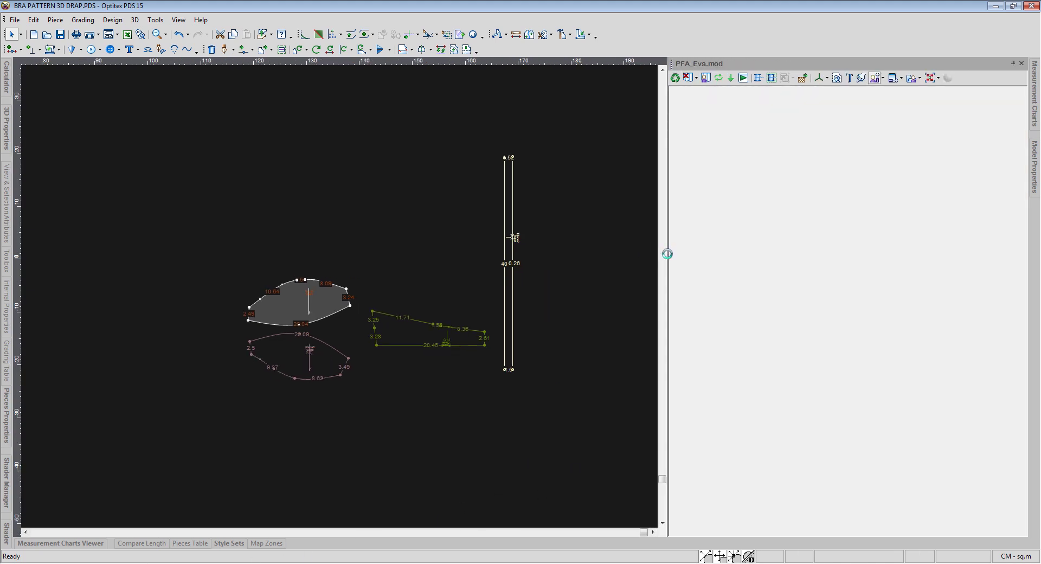